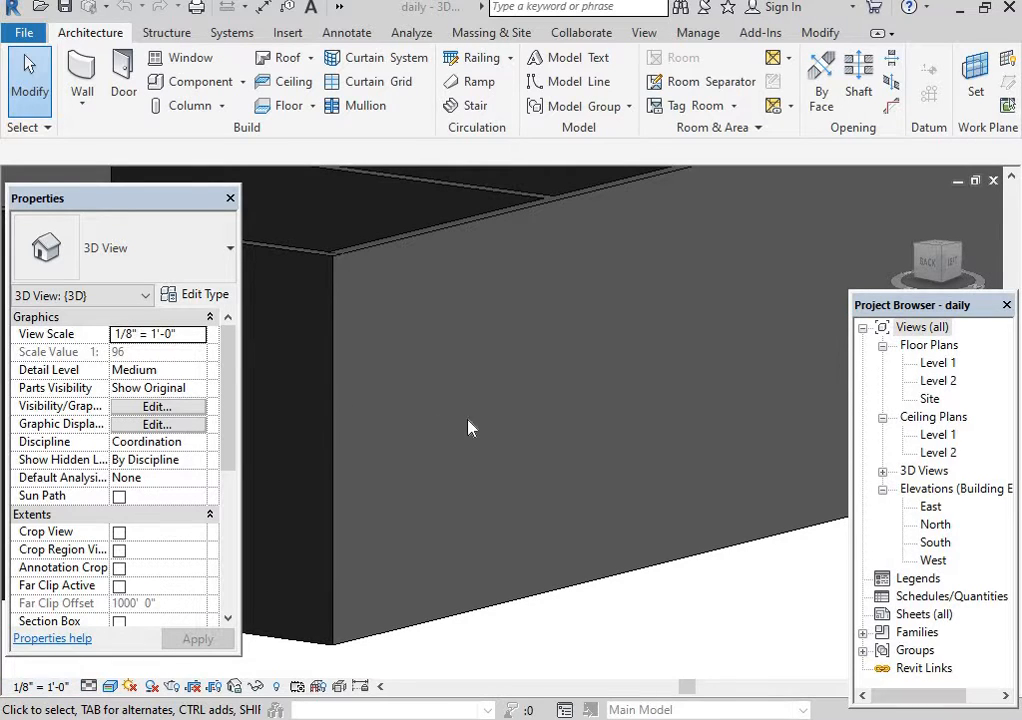
# Create a new decal type in the project with the name New Decal.
pyautogui.scroll(-4, 470, 428)
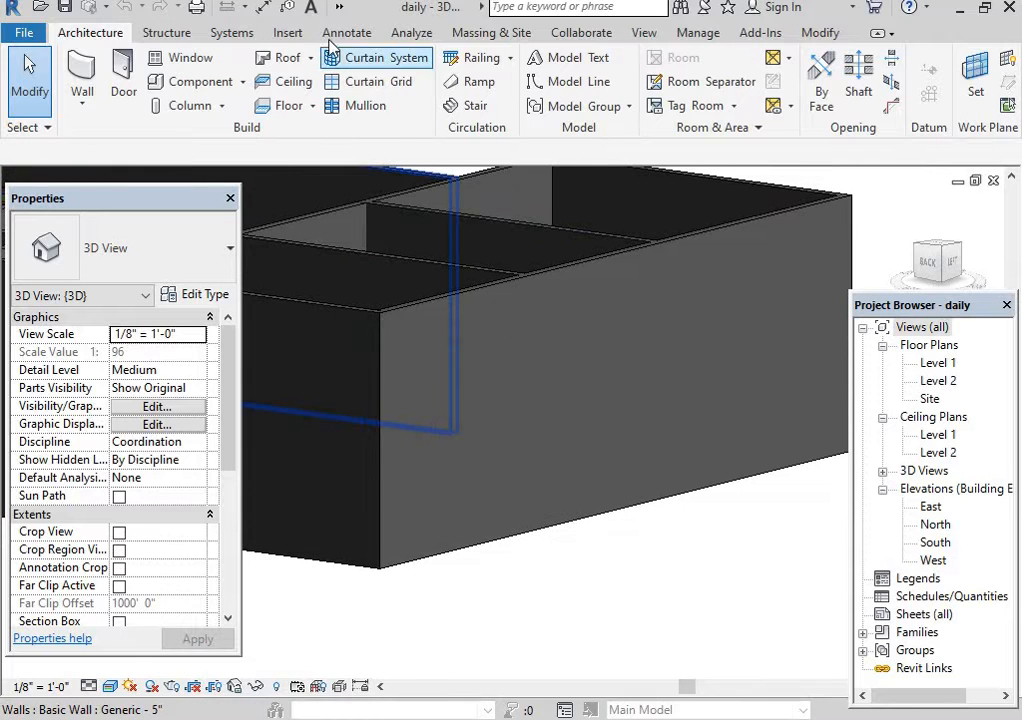
pyautogui.click(286, 34)
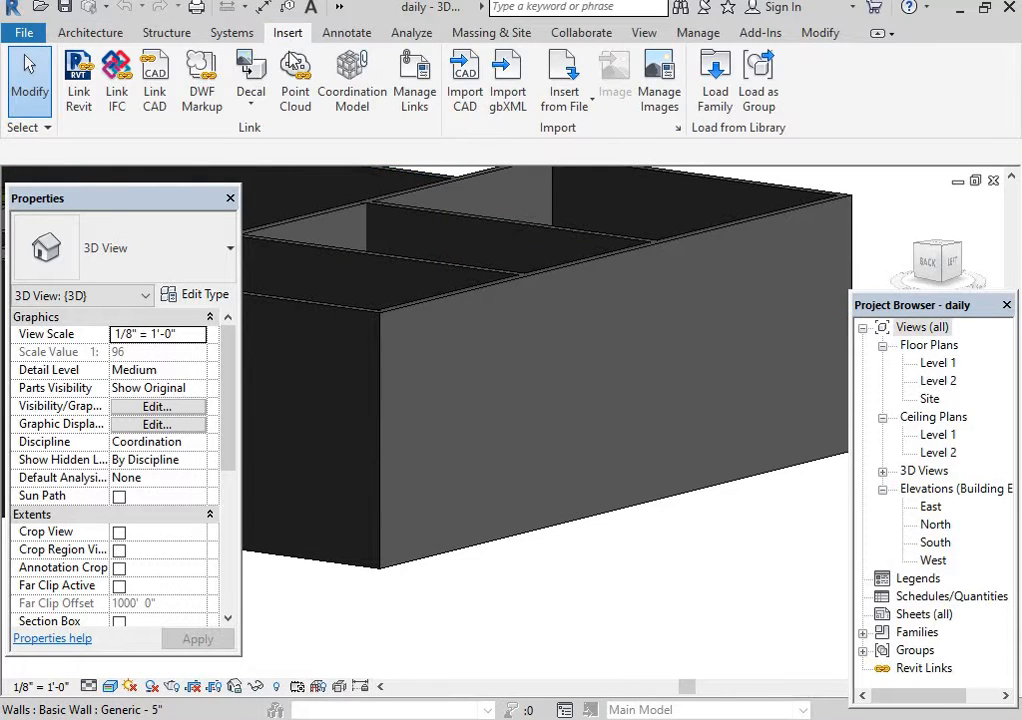
pyautogui.click(268, 103)
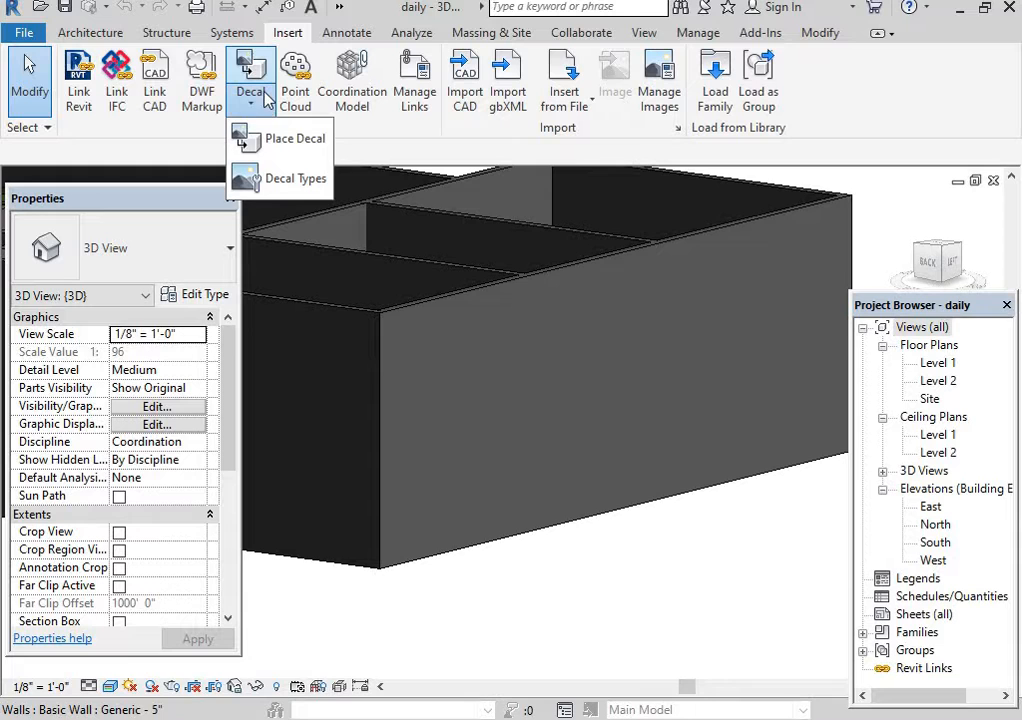
pyautogui.click(304, 179)
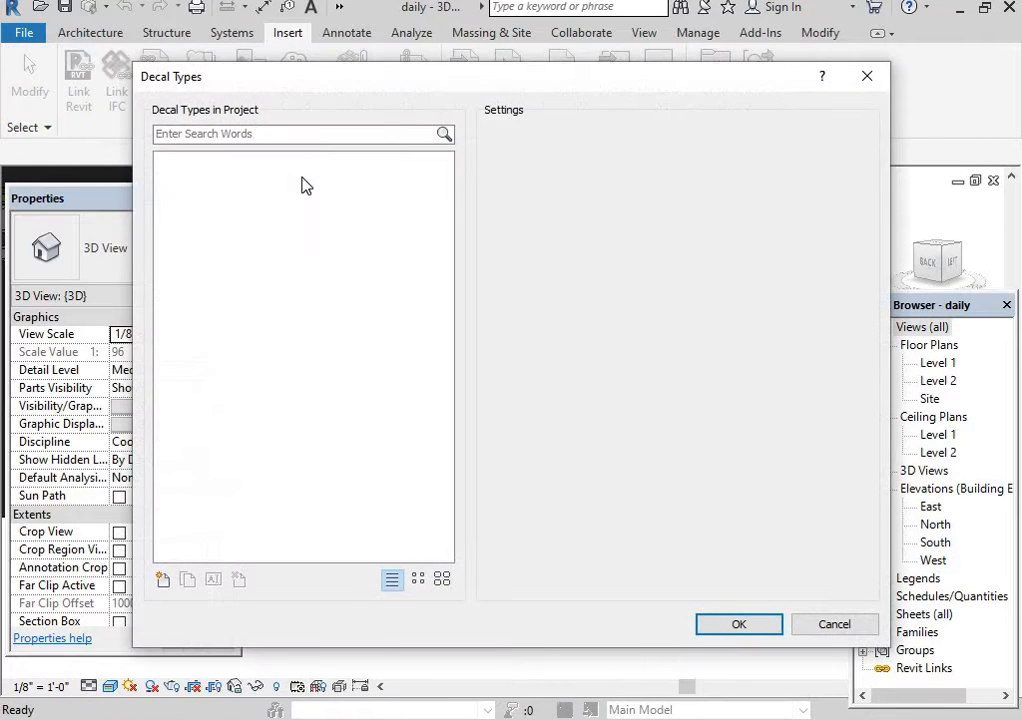
pyautogui.click(163, 580)
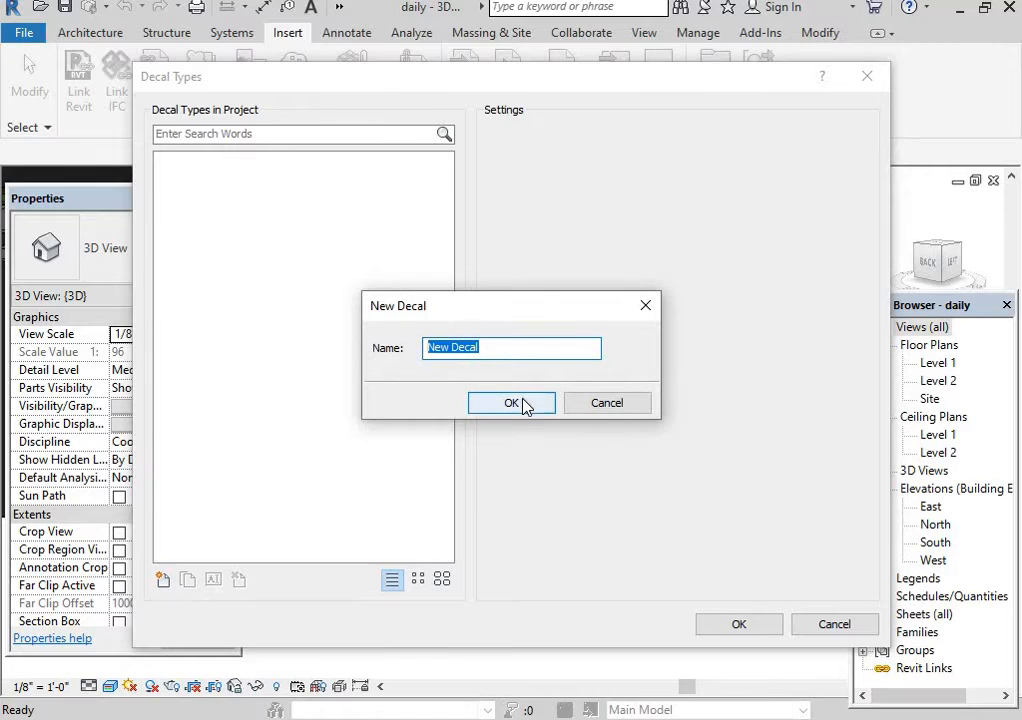
pyautogui.click(531, 400)
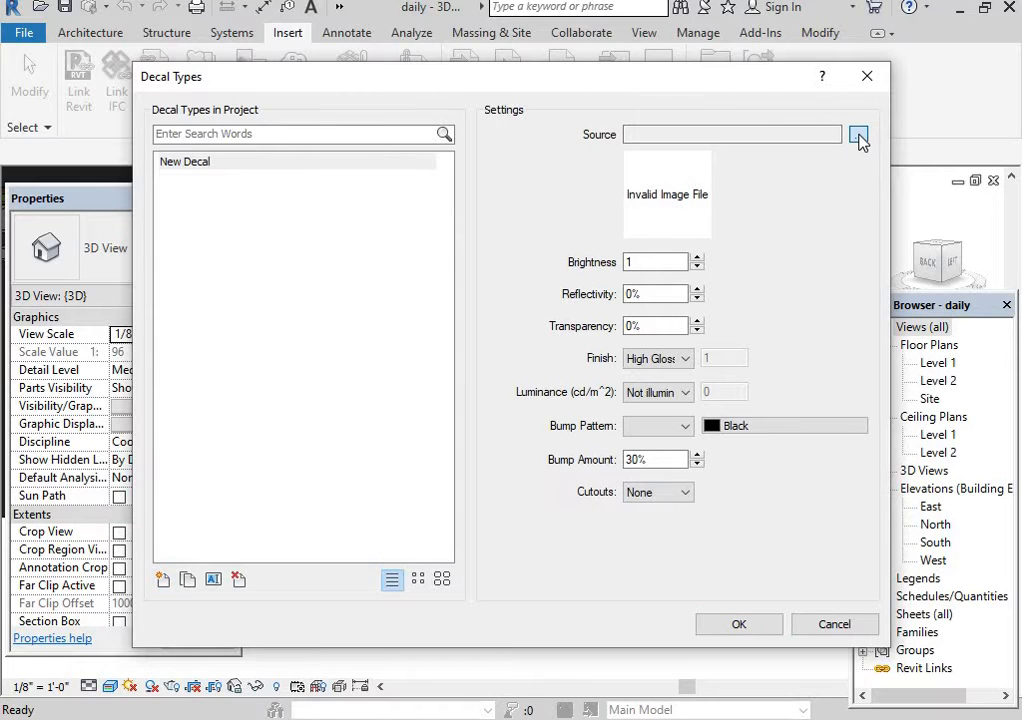
# Assign the image 1.jpg from the Desktop as the new decal type's source and save the decal type.
pyautogui.click(859, 136)
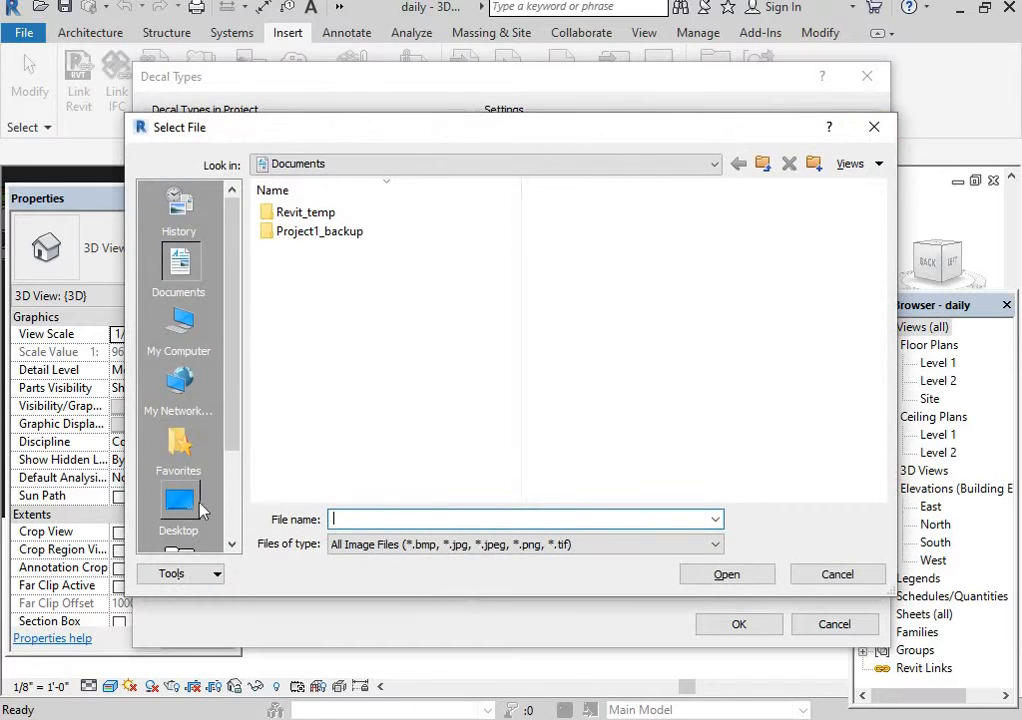
pyautogui.click(180, 500)
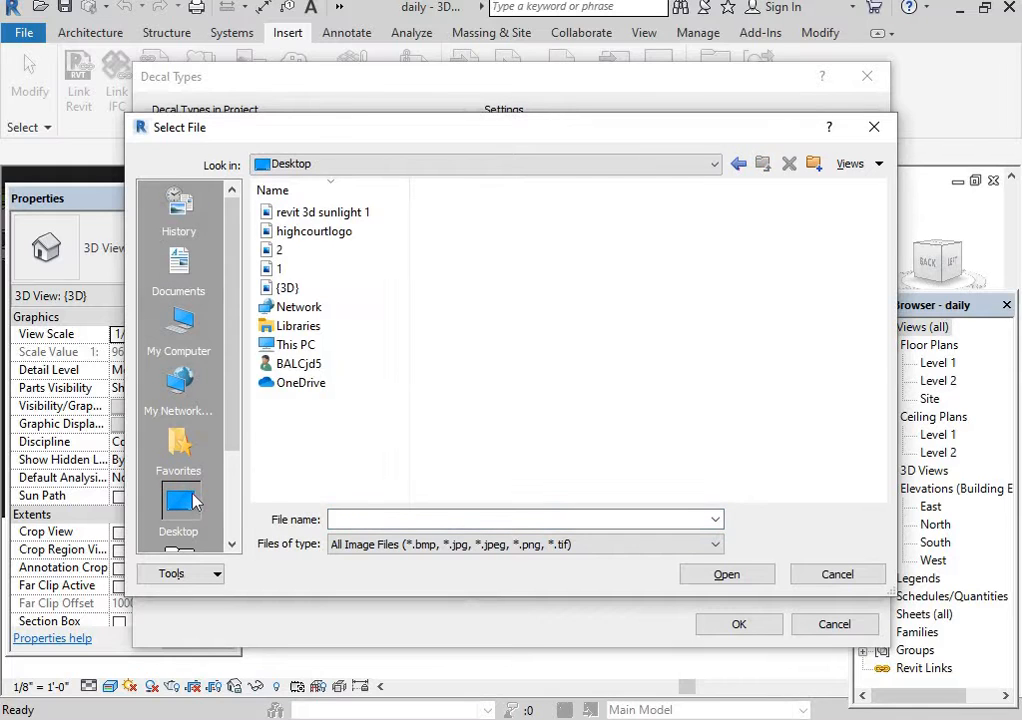
pyautogui.click(310, 271)
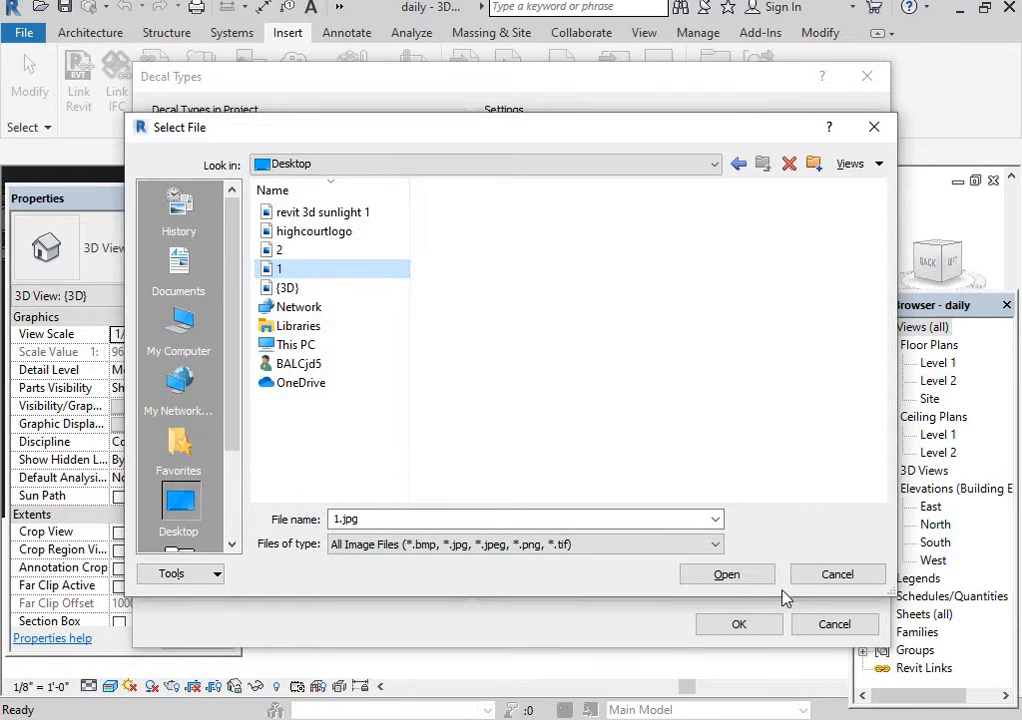
pyautogui.click(726, 576)
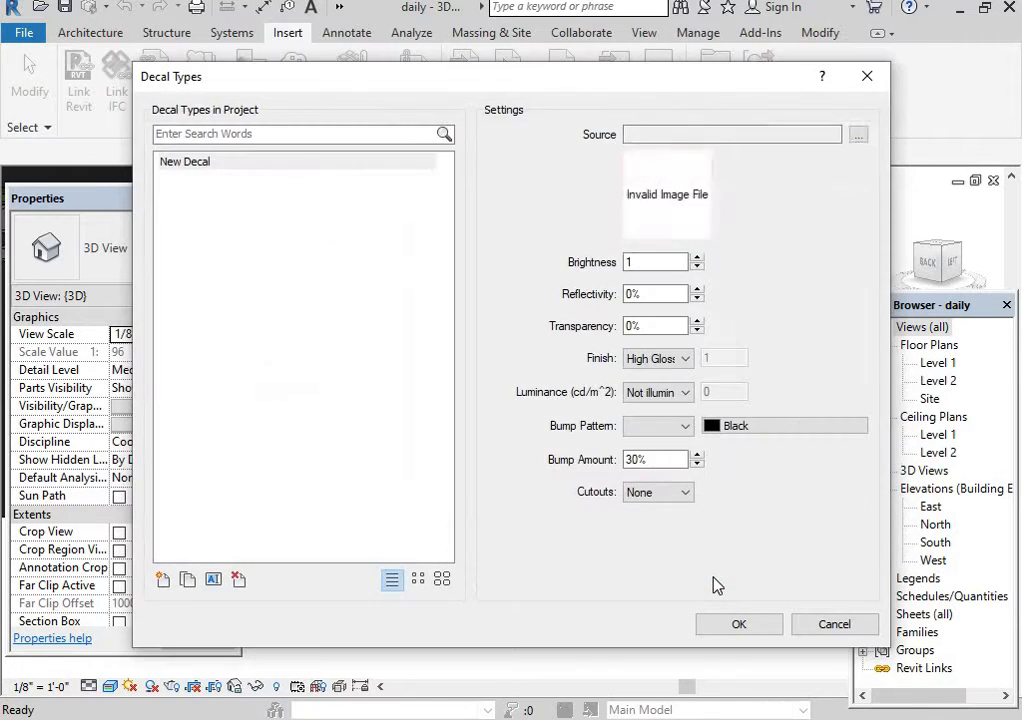
pyautogui.click(741, 624)
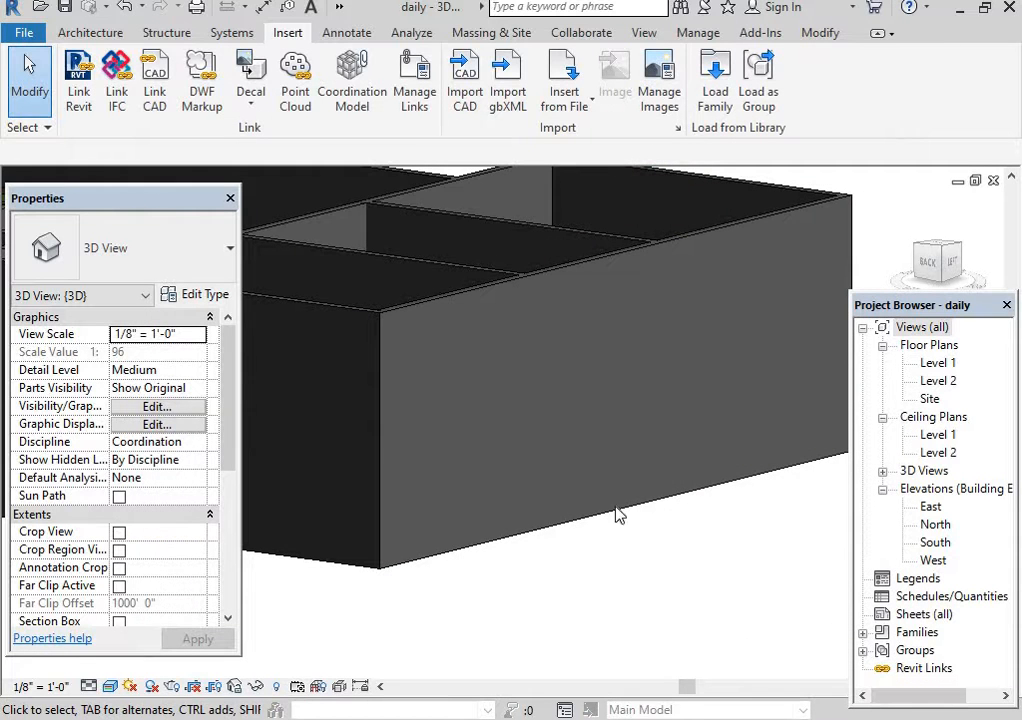
# Place the New Decal on the long exterior wall face near its corner and end the placement.
pyautogui.click(250, 95)
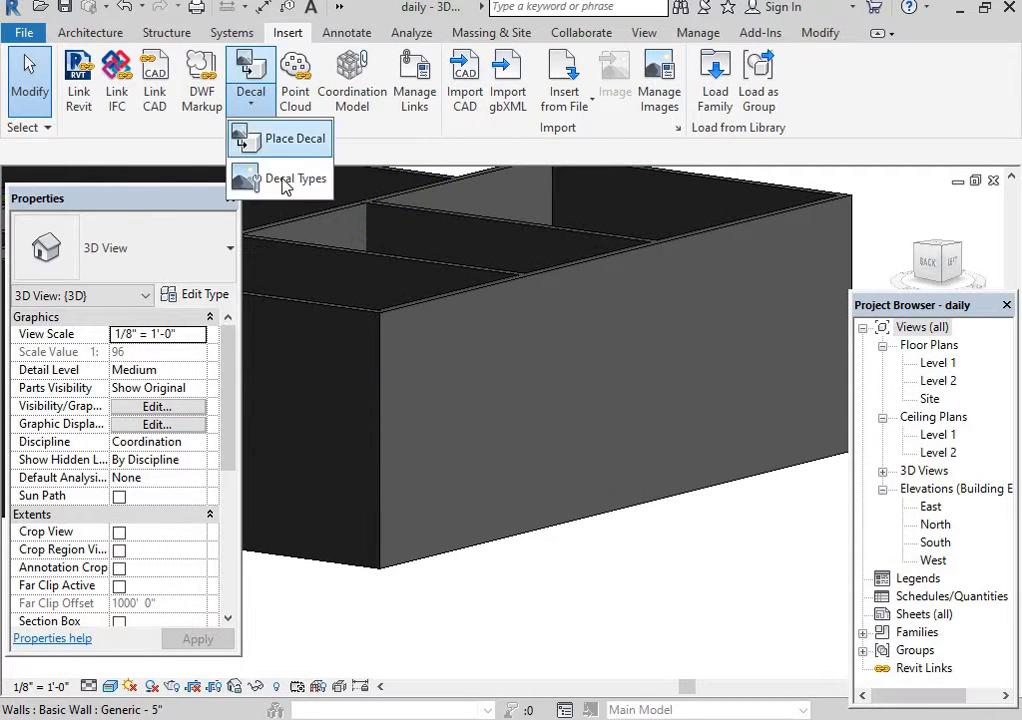
pyautogui.click(298, 144)
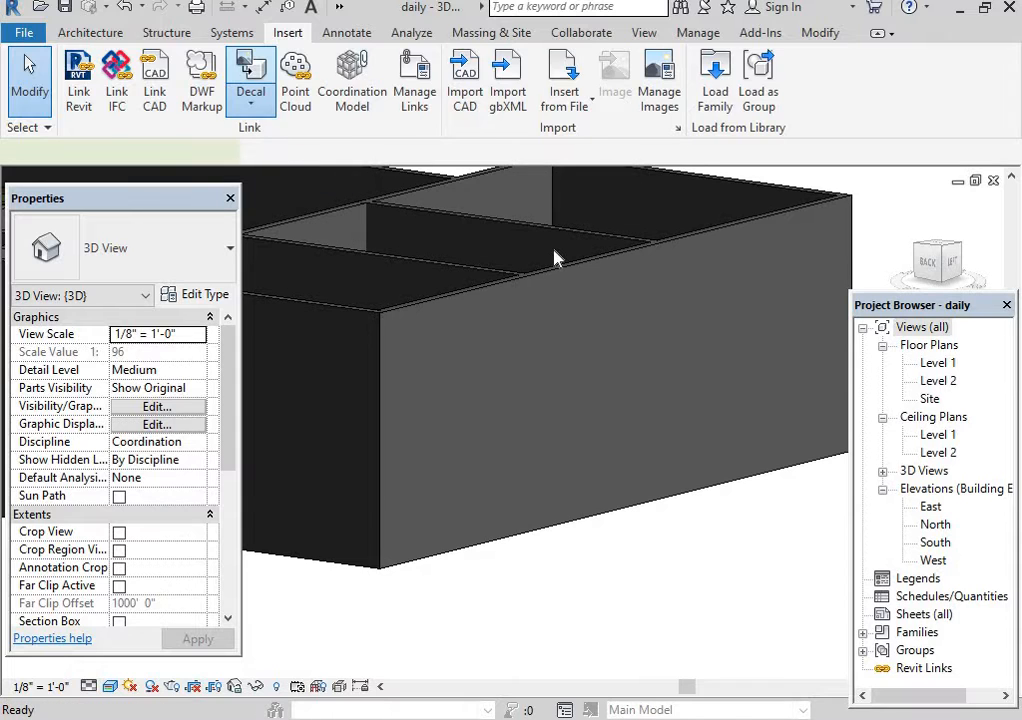
pyautogui.click(478, 345)
pyautogui.press('Escape')
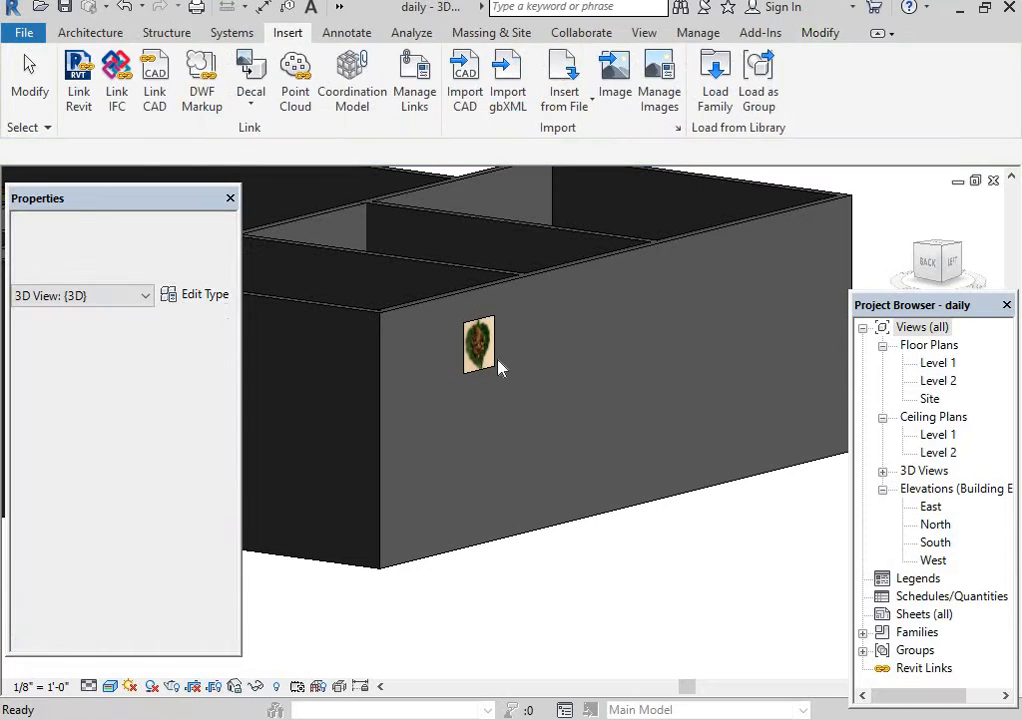
# Enlarge the placed decal by its lower corner to about 3' 3 1/4" wide and high.
pyautogui.keyDown('shift'); pyautogui.moveTo(507, 389); pyautogui.dragTo(583, 413, button='middle'); pyautogui.keyUp('shift')
pyautogui.scroll(2, 477, 400)
pyautogui.scroll(1, 422, 402)
pyautogui.moveTo(422, 402); pyautogui.dragTo(582, 408, button='middle')
pyautogui.click(486, 388)
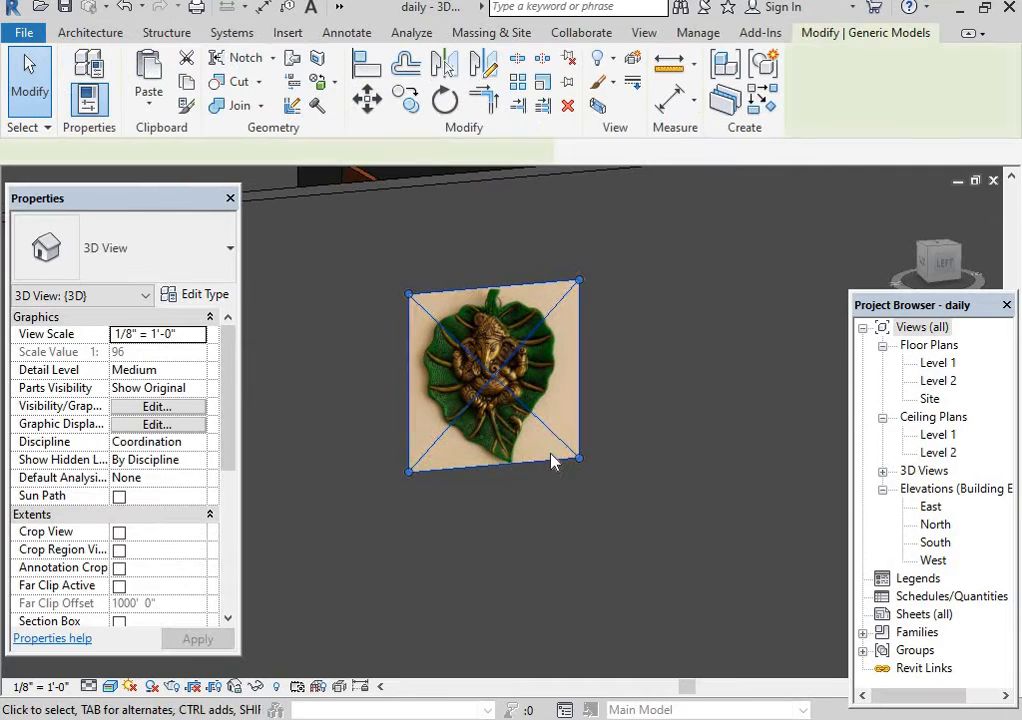
pyautogui.moveTo(580, 461); pyautogui.dragTo(752, 490)
pyautogui.scroll(-1, 570, 490)
pyautogui.moveTo(568, 489); pyautogui.dragTo(491, 416, button='middle')
# Set the decal's width to 3' and its height to 5', apply the dimensions and deselect the decal.
pyautogui.click(203, 334)
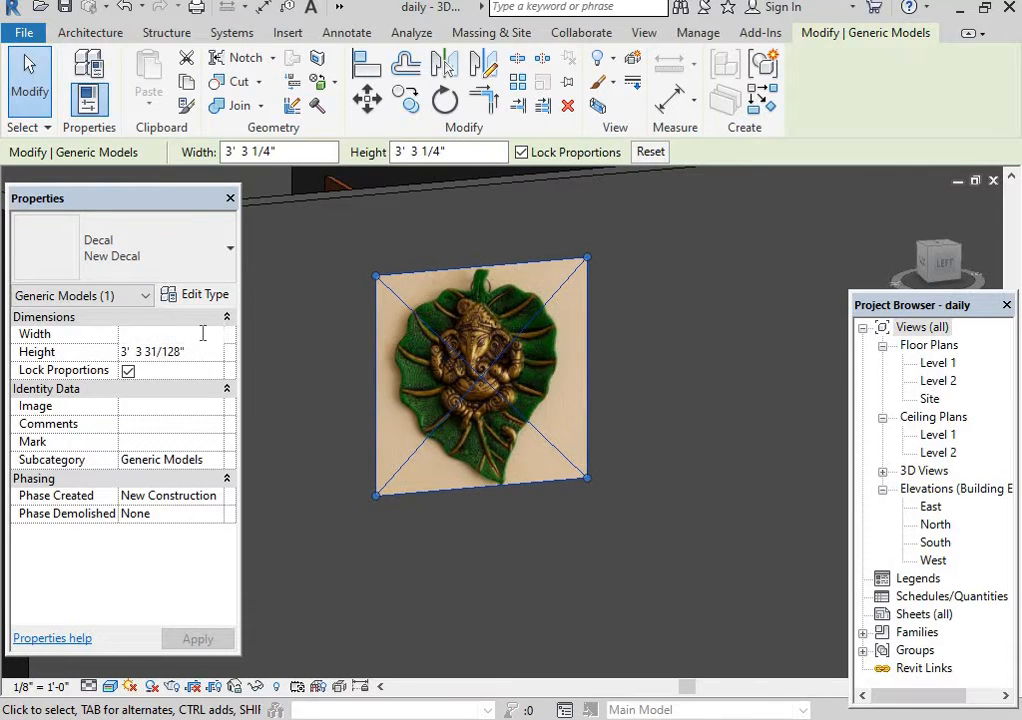
pyautogui.write('3')
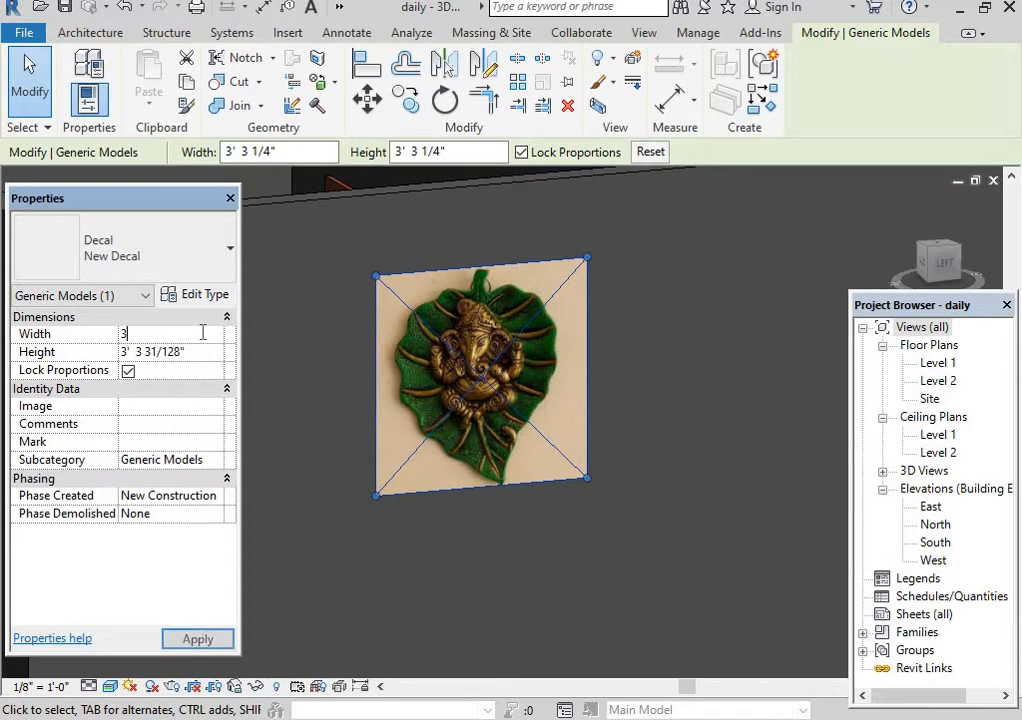
pyautogui.click(205, 352)
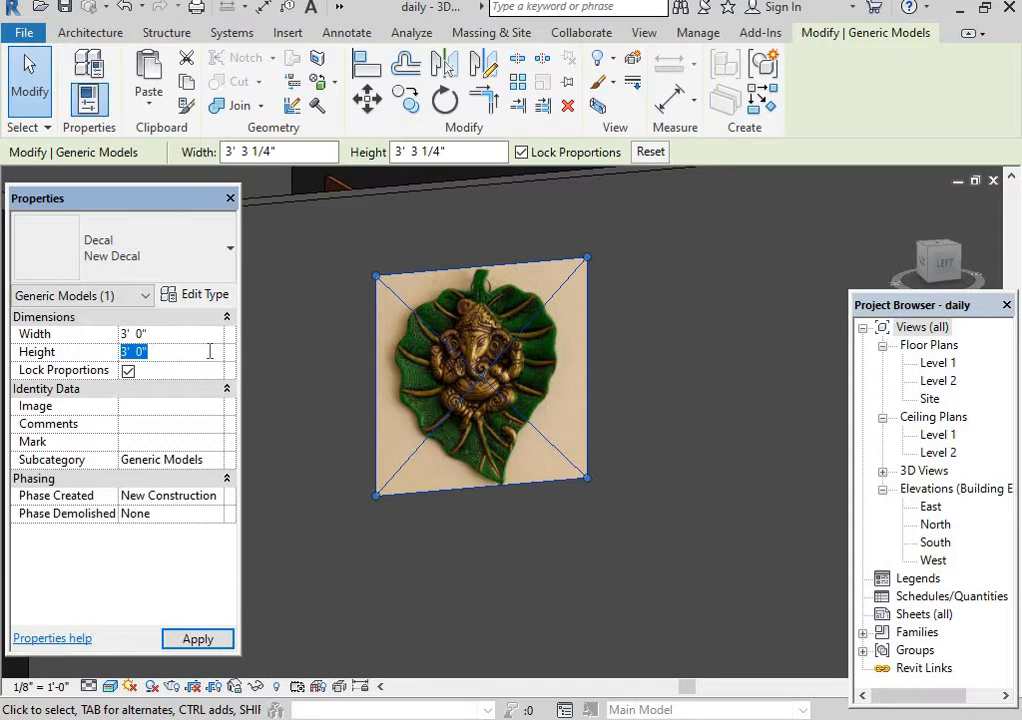
pyautogui.write('5')
pyautogui.press('Return')
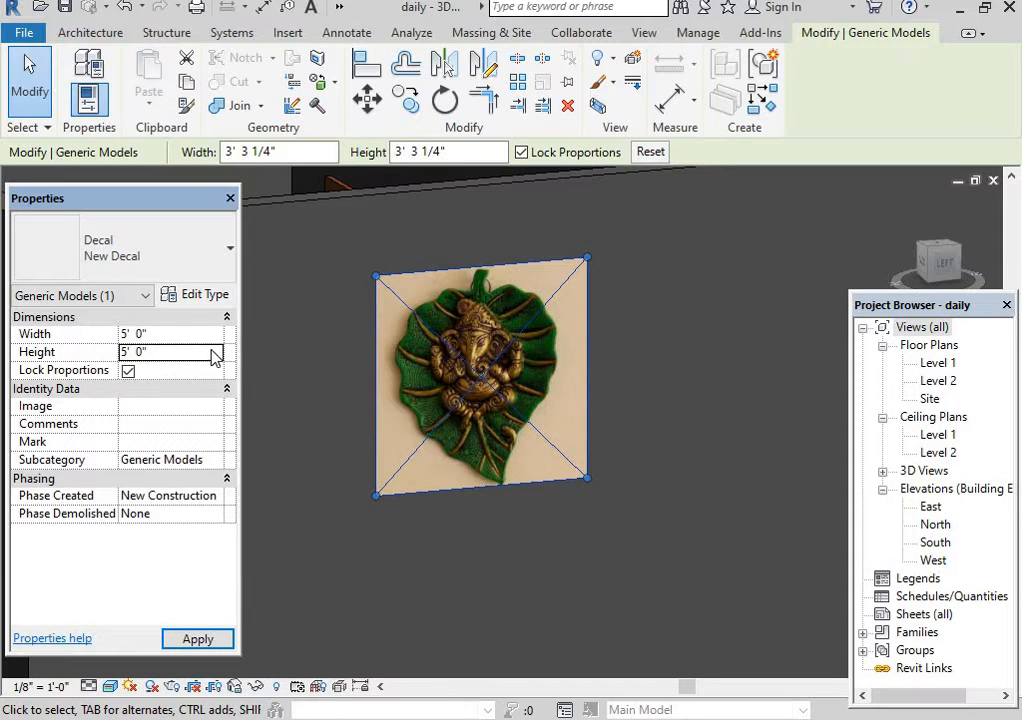
pyautogui.click(198, 639)
pyautogui.scroll(-2, 554, 572)
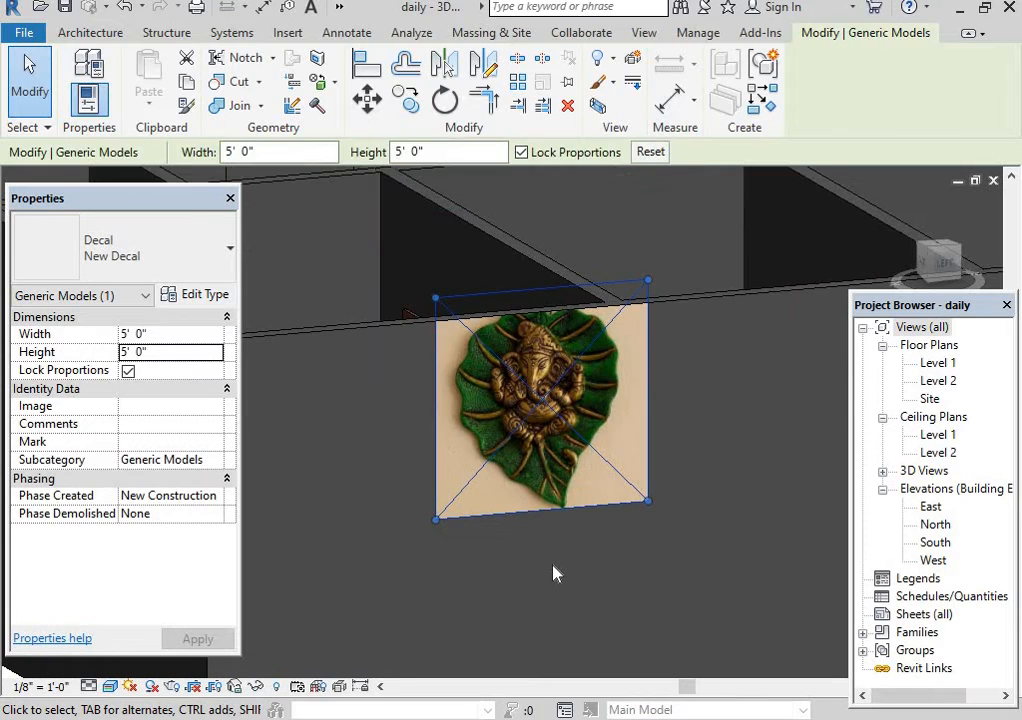
pyautogui.press('Escape')
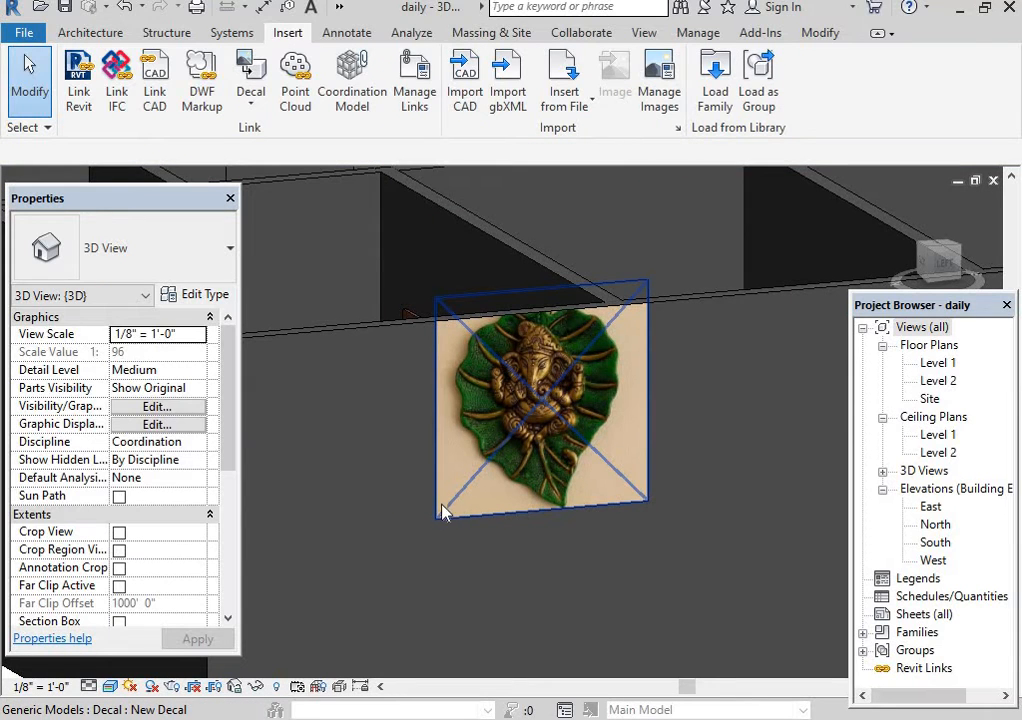
# Move the decal down the exterior wall so that it lies fully within the wall face.
pyautogui.moveTo(444, 517); pyautogui.dragTo(468, 599)
pyautogui.click(661, 595)
pyautogui.scroll(2, 646, 617)
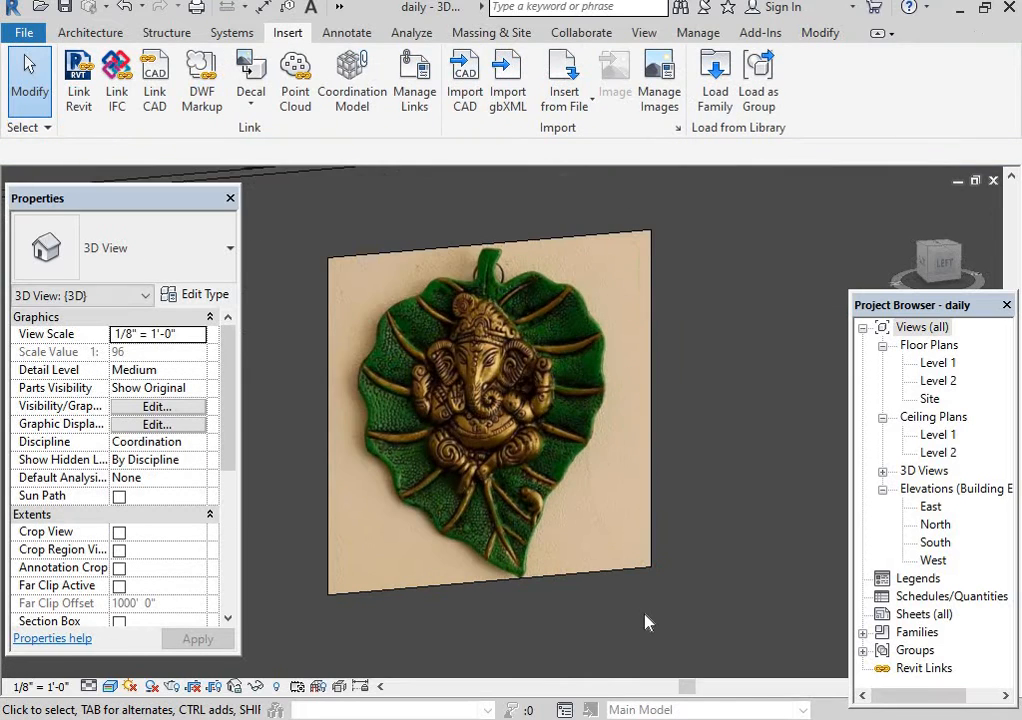
pyautogui.scroll(-2, 586, 609)
pyautogui.scroll(-4, 587, 616)
pyautogui.moveTo(620, 570); pyautogui.dragTo(525, 497, button='middle')
pyautogui.scroll(2, 703, 456)
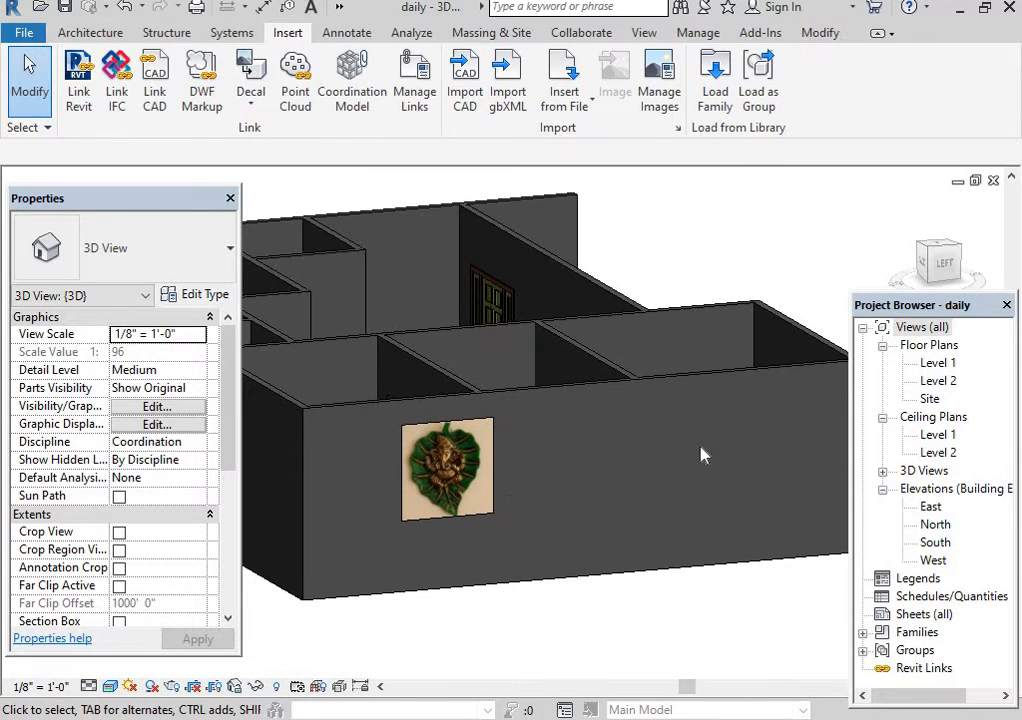
# Replace the New Decal type's source image with 2.jpeg from the Desktop and save the change.
pyautogui.click(238, 107)
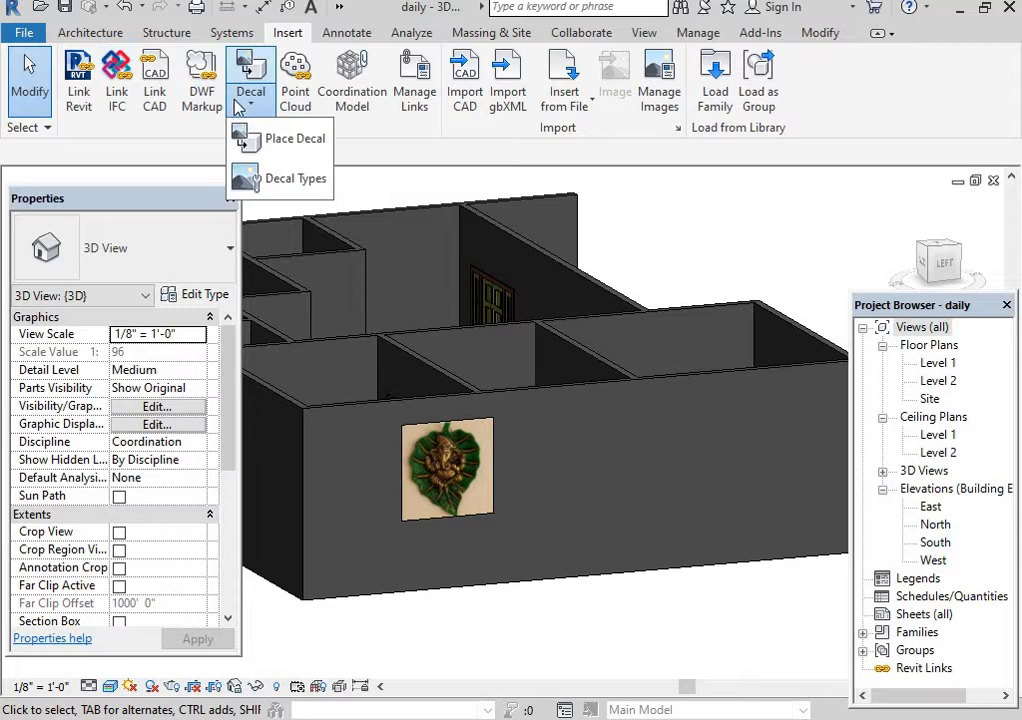
pyautogui.click(245, 177)
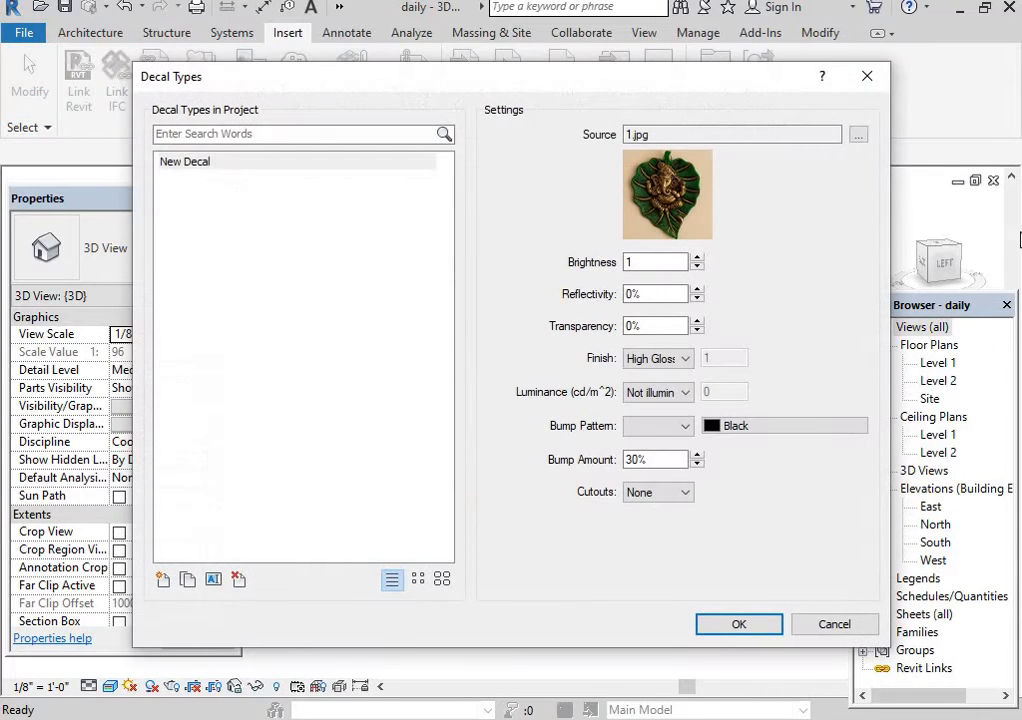
pyautogui.click(858, 135)
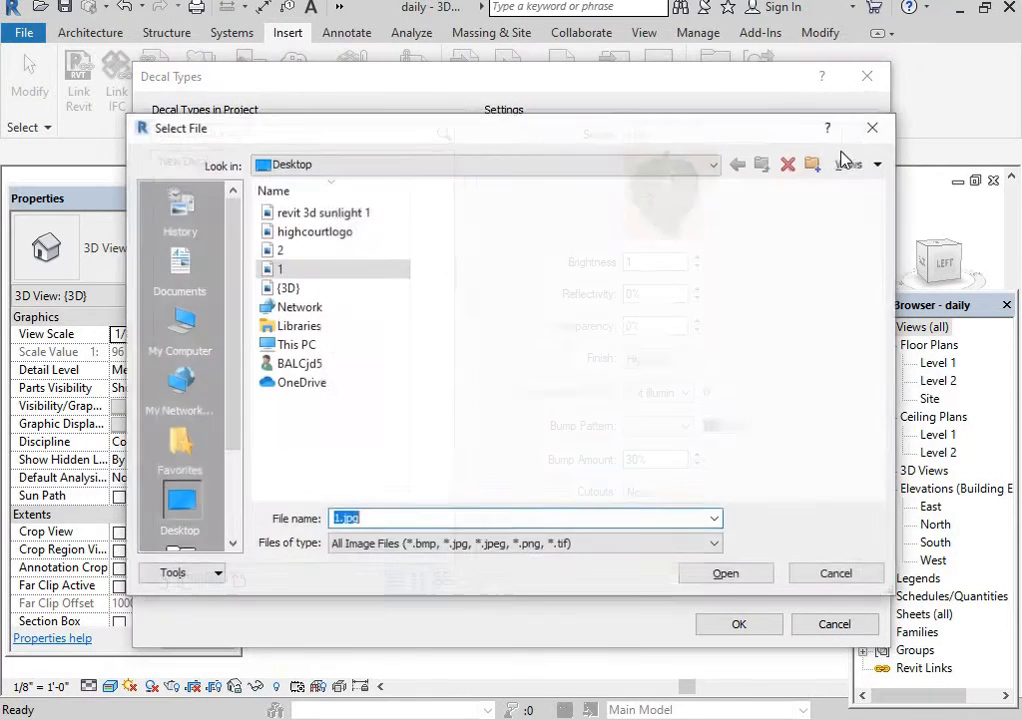
pyautogui.click(280, 250)
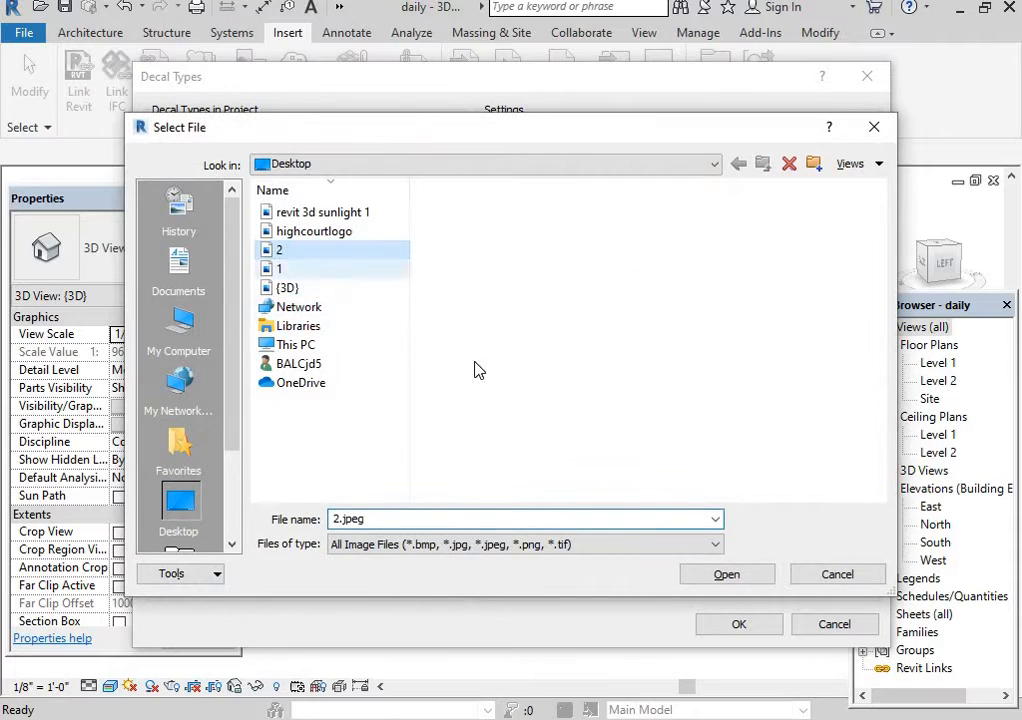
pyautogui.click(740, 580)
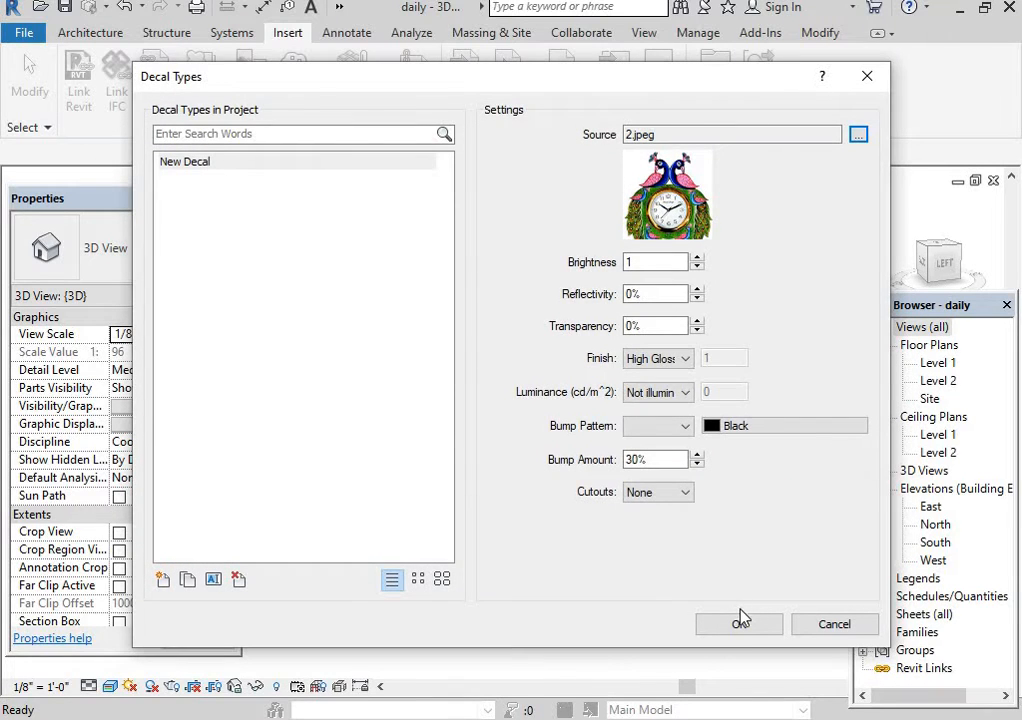
pyautogui.click(739, 627)
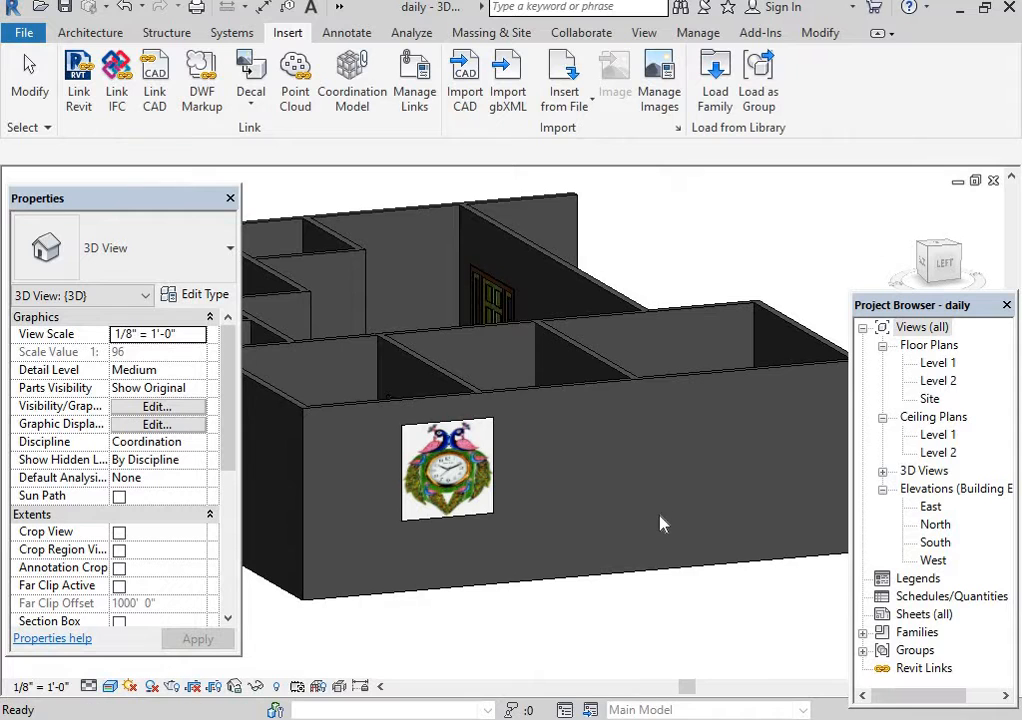
pyautogui.press('Escape')
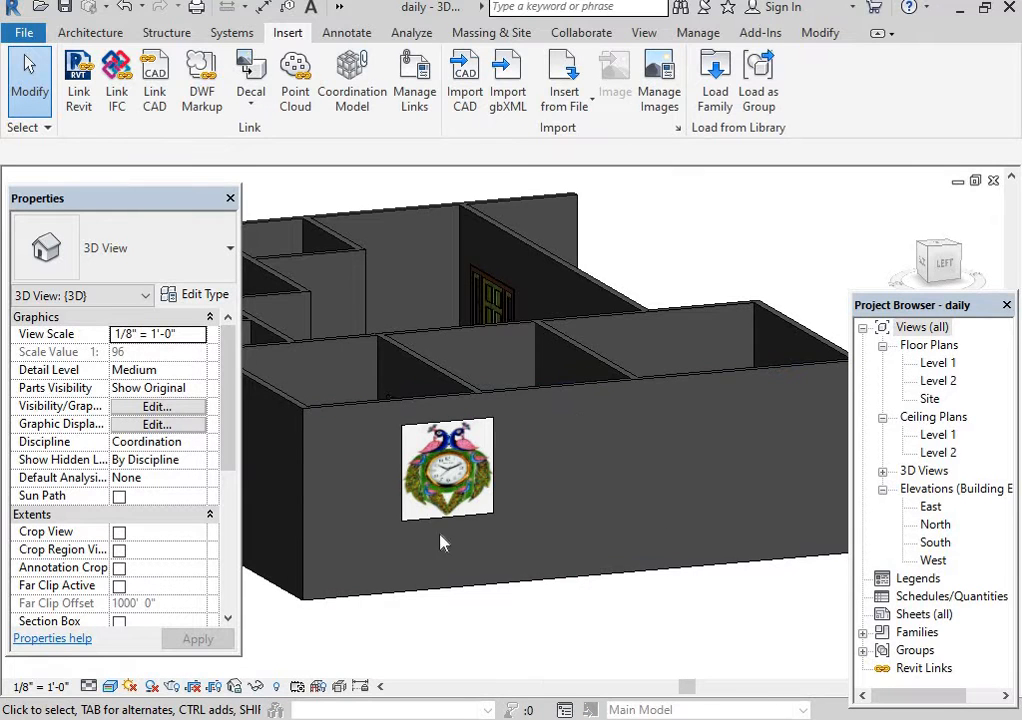
# Place a second New Decal on the same exterior wall, beside the first one and near the upper edge.
pyautogui.scroll(4, 431, 521)
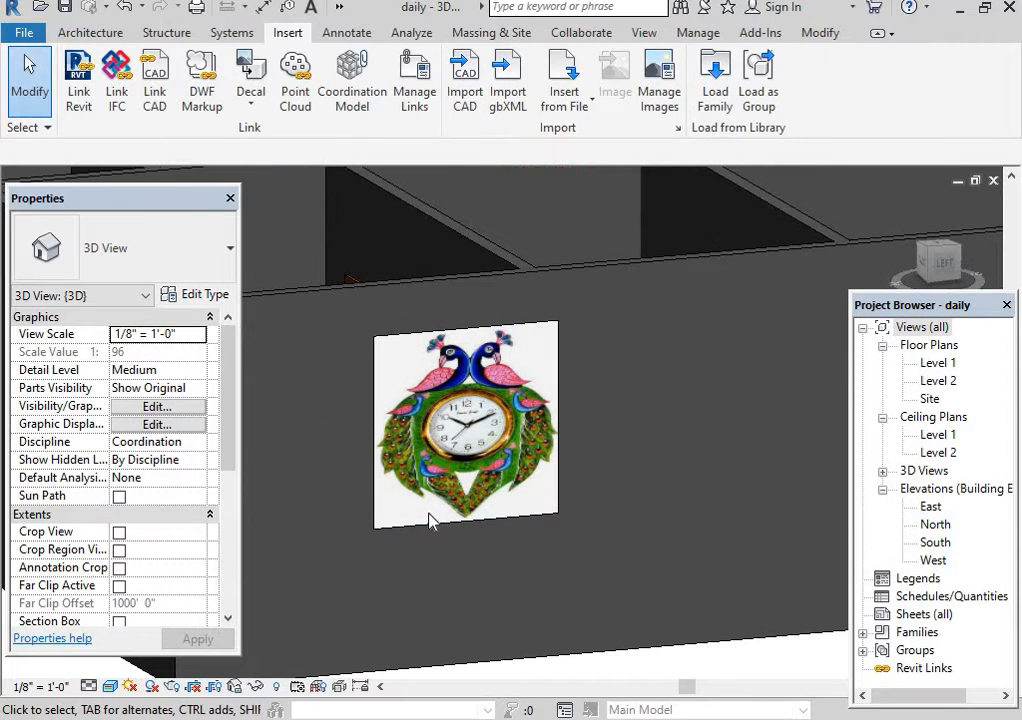
pyautogui.scroll(-4, 430, 518)
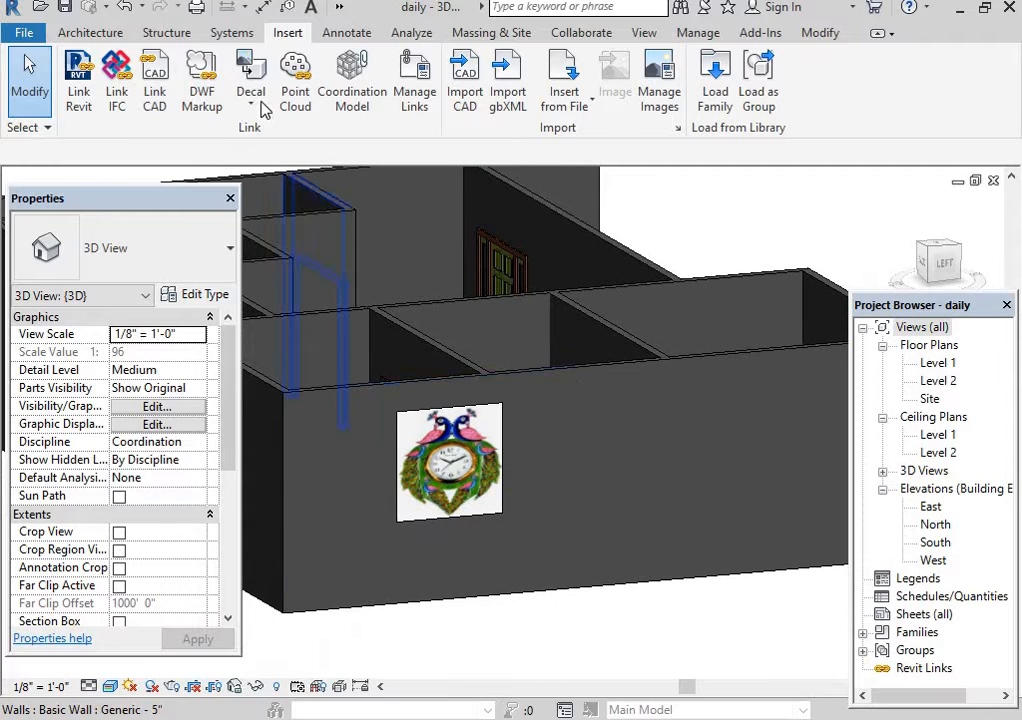
pyautogui.click(248, 108)
pyautogui.click(285, 140)
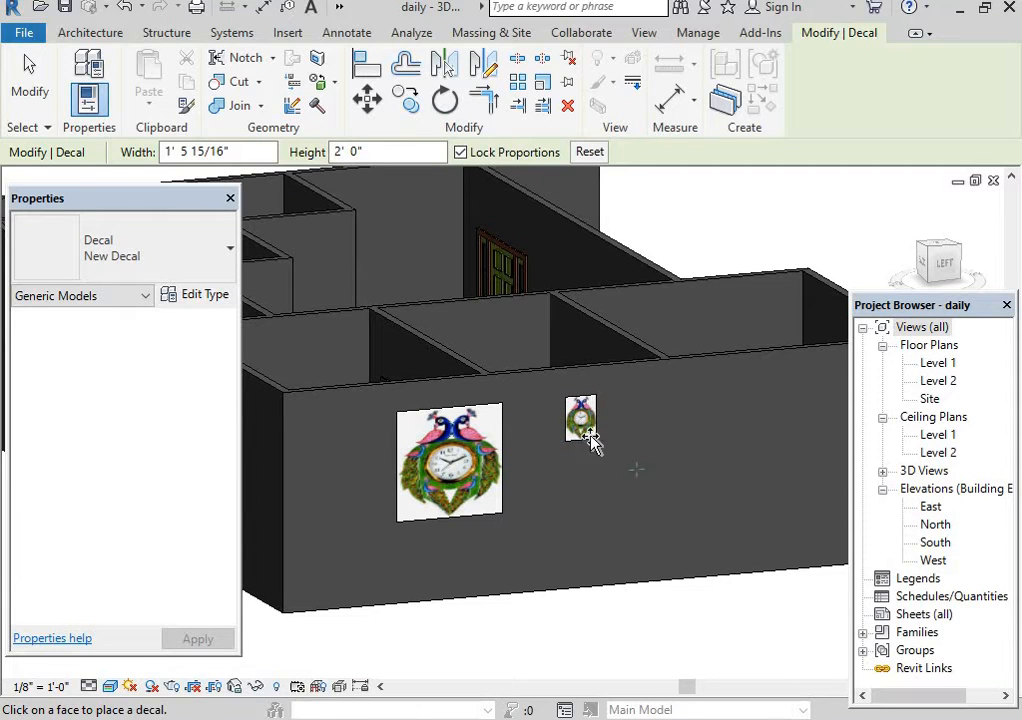
pyautogui.press('Escape')
# Create a second decal type named New Decal 2 with 1.jpg from the Desktop as its source image and save it.
pyautogui.click(250, 108)
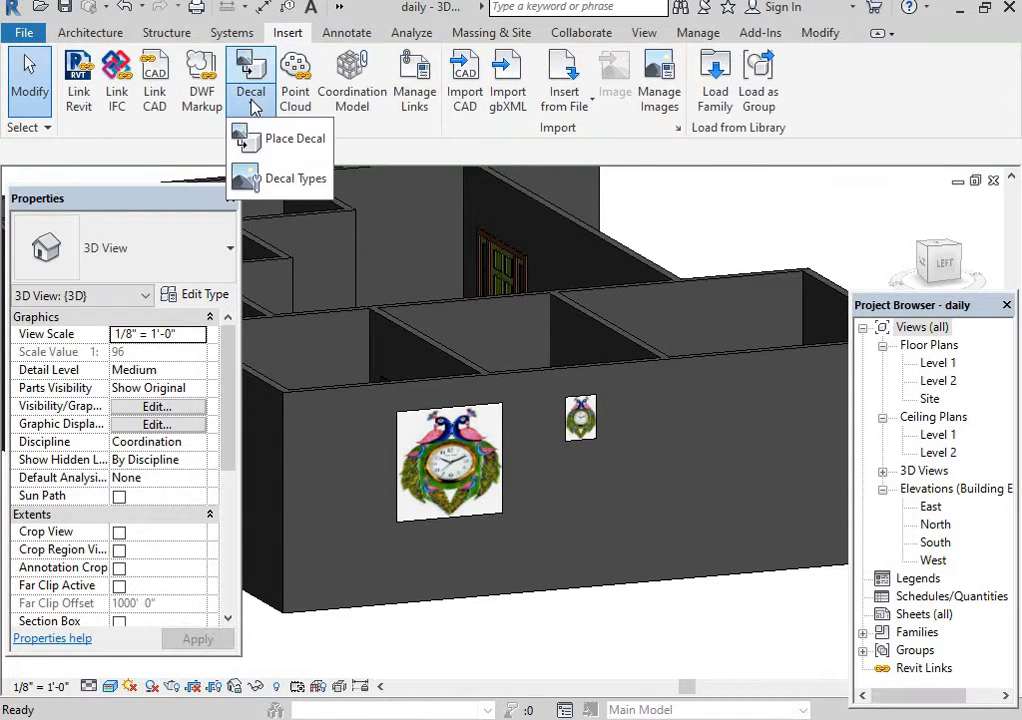
pyautogui.click(280, 179)
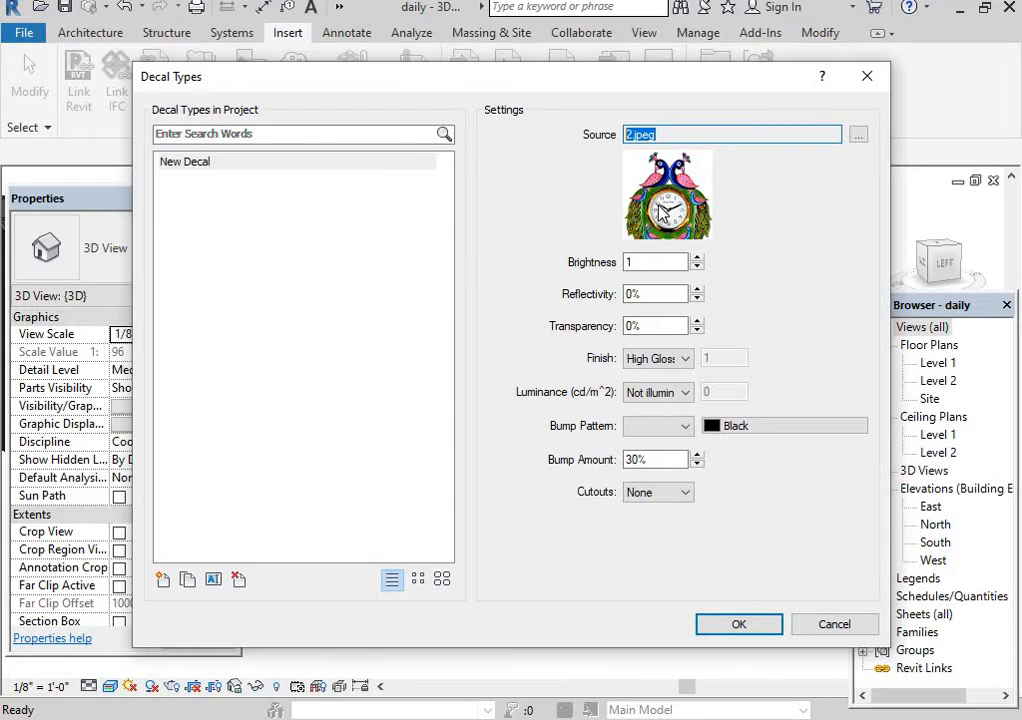
pyautogui.click(162, 580)
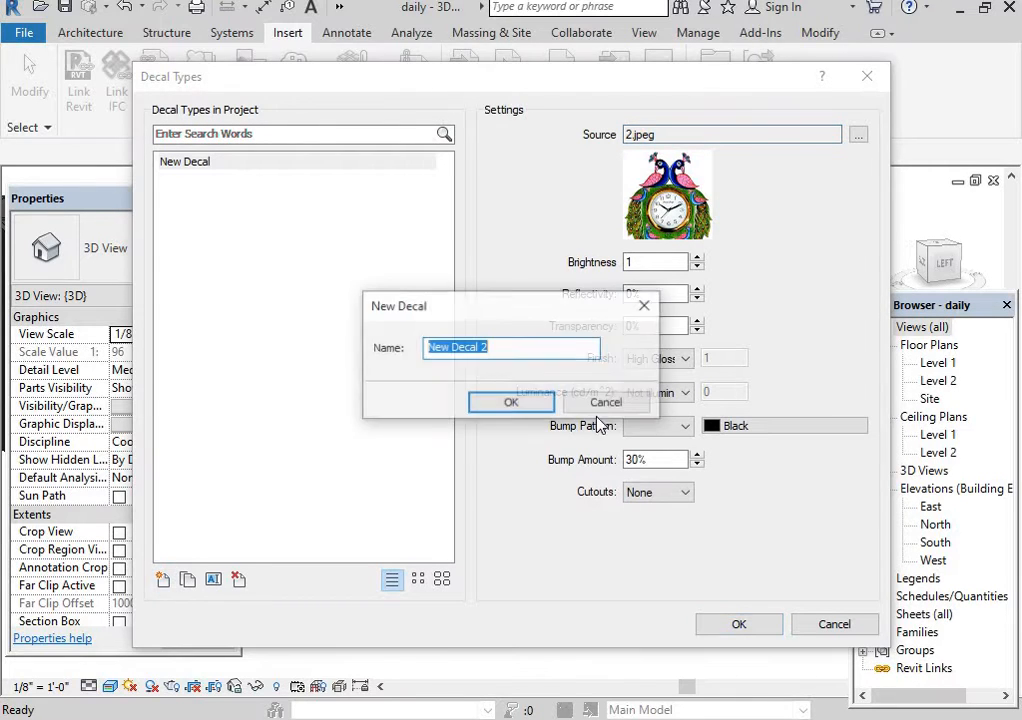
pyautogui.click(513, 402)
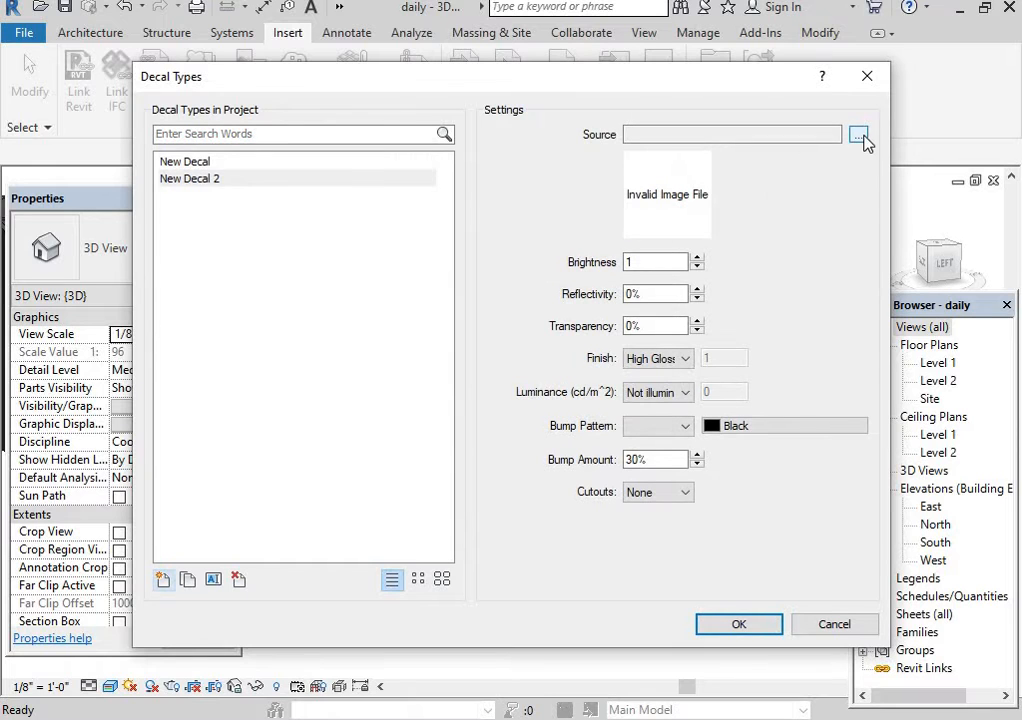
pyautogui.click(858, 136)
pyautogui.click(300, 268)
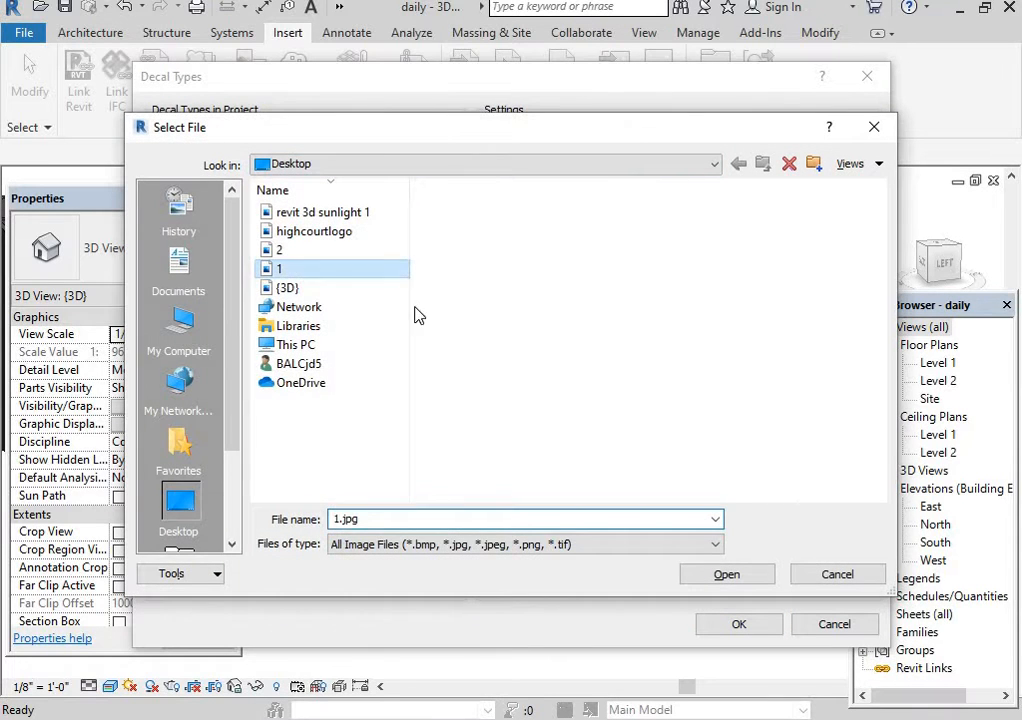
pyautogui.click(741, 576)
pyautogui.click(739, 630)
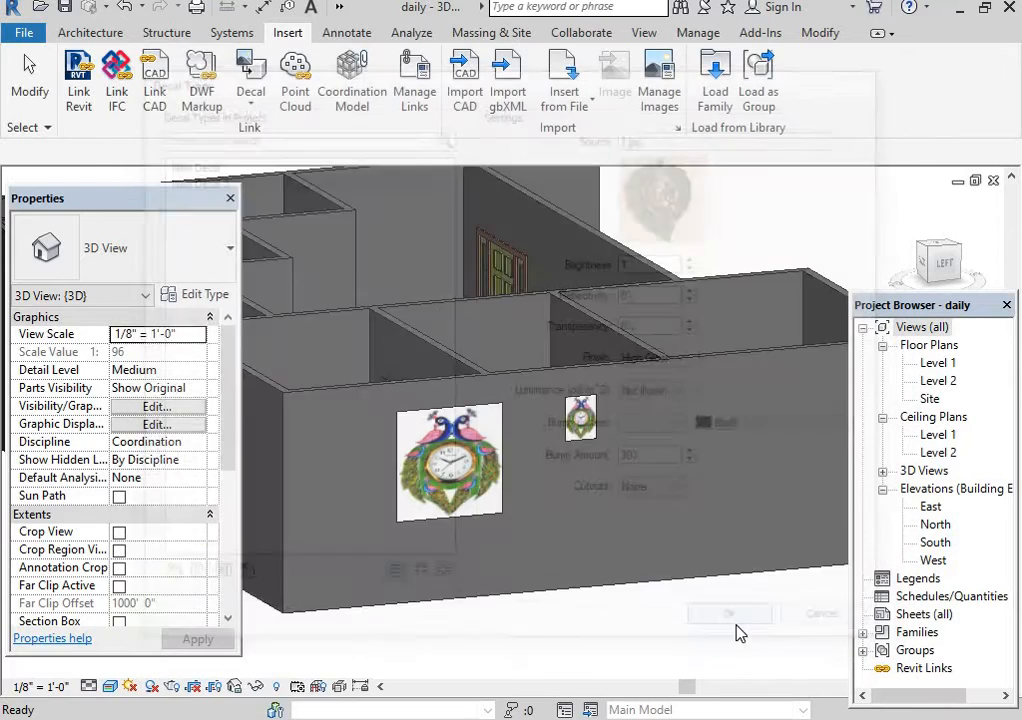
# Place a New Decal 2 decal near the upper edge of the same exterior wall, on the far side of the small clock decal.
pyautogui.click(255, 100)
pyautogui.click(287, 142)
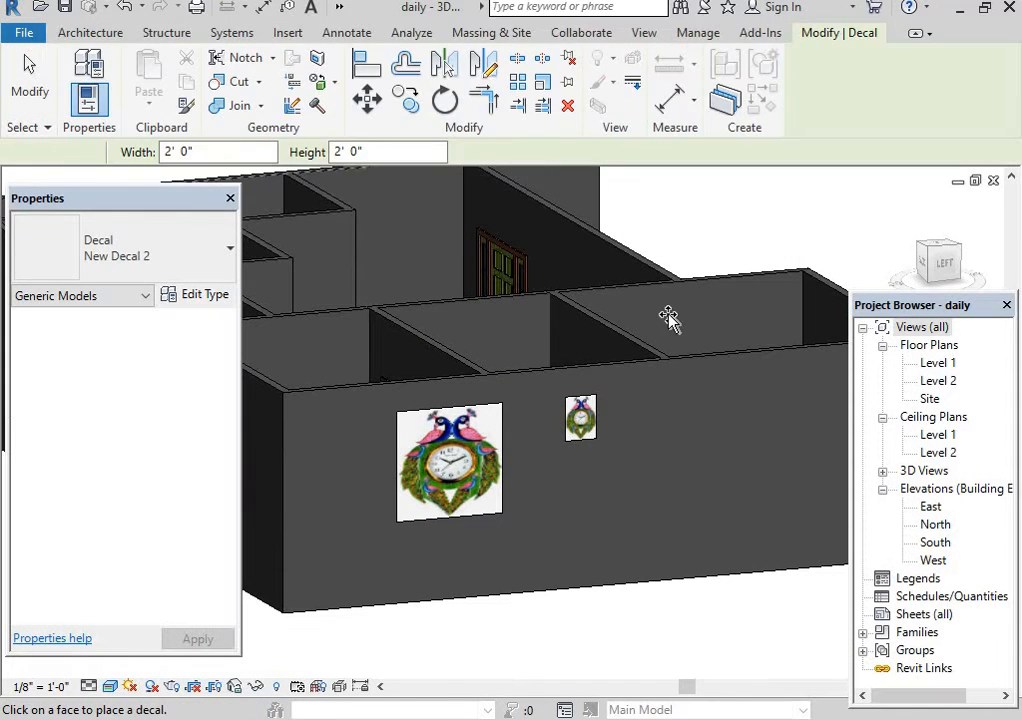
pyautogui.click(708, 436)
pyautogui.press('Escape')
pyautogui.press('Escape')
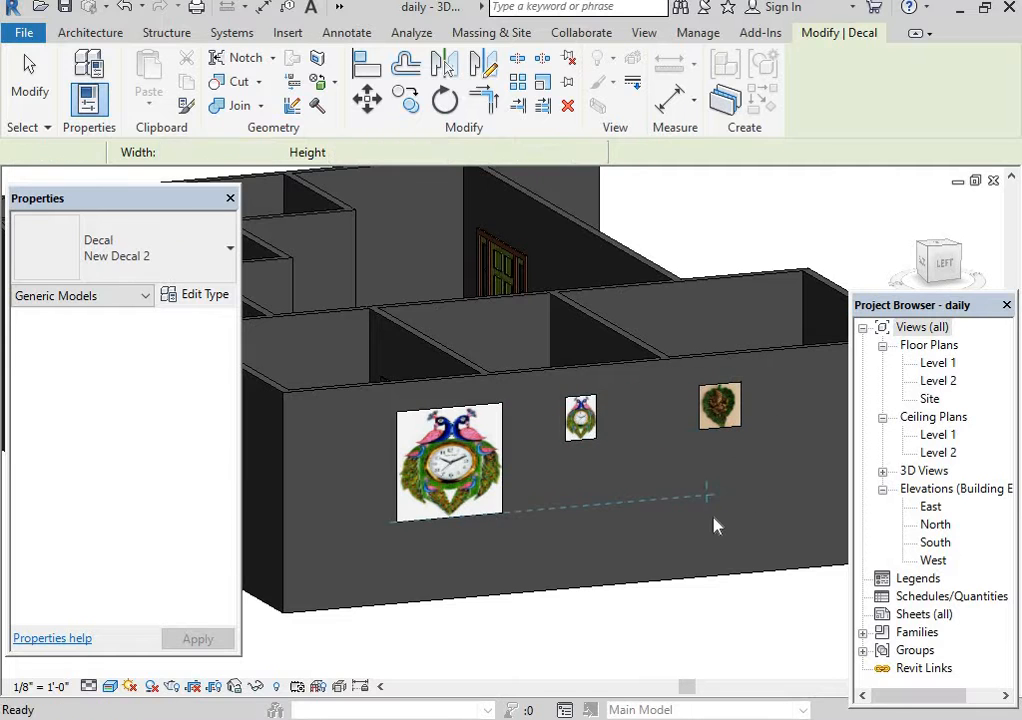
# Remove the smaller of the two clock decals from the exterior wall.
pyautogui.scroll(5, 714, 524)
pyautogui.scroll(-4, 714, 524)
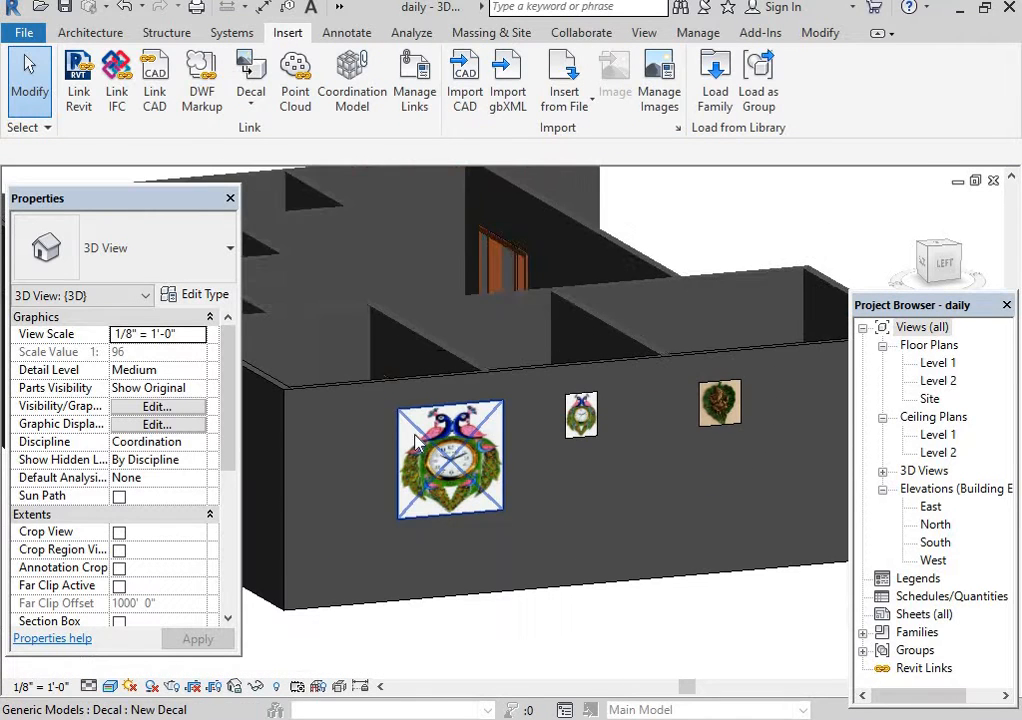
pyautogui.click(575, 418)
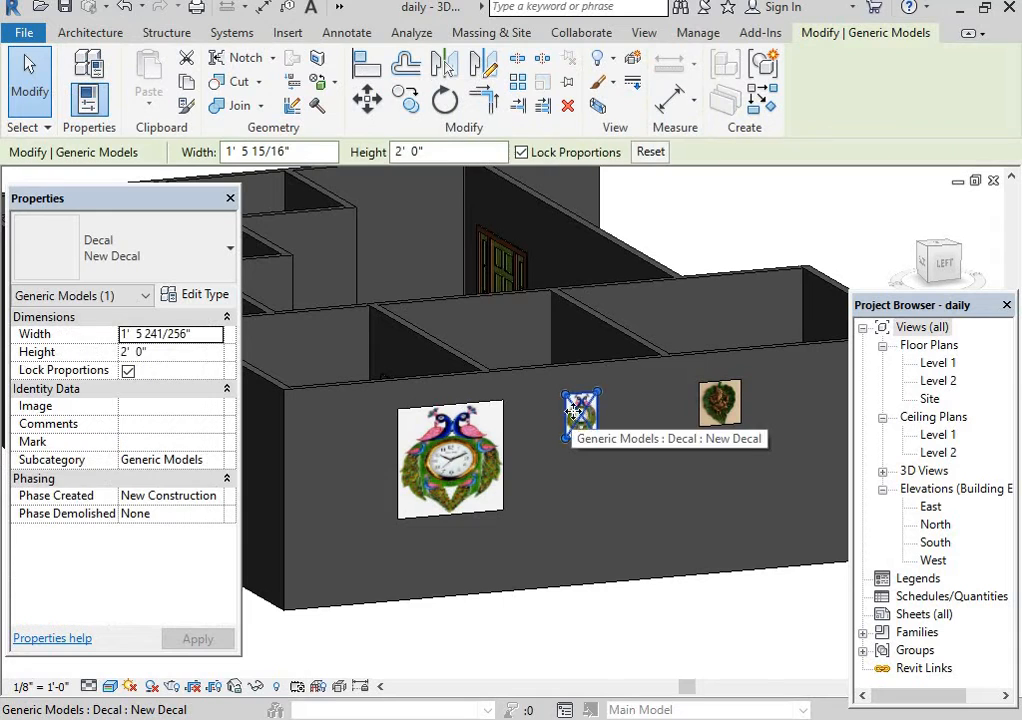
pyautogui.moveTo(575, 418); pyautogui.dragTo(437, 455)
# Select the remaining large clock decal and set its width to 2'.
pyautogui.click(434, 449)
pyautogui.scroll(4, 485, 495)
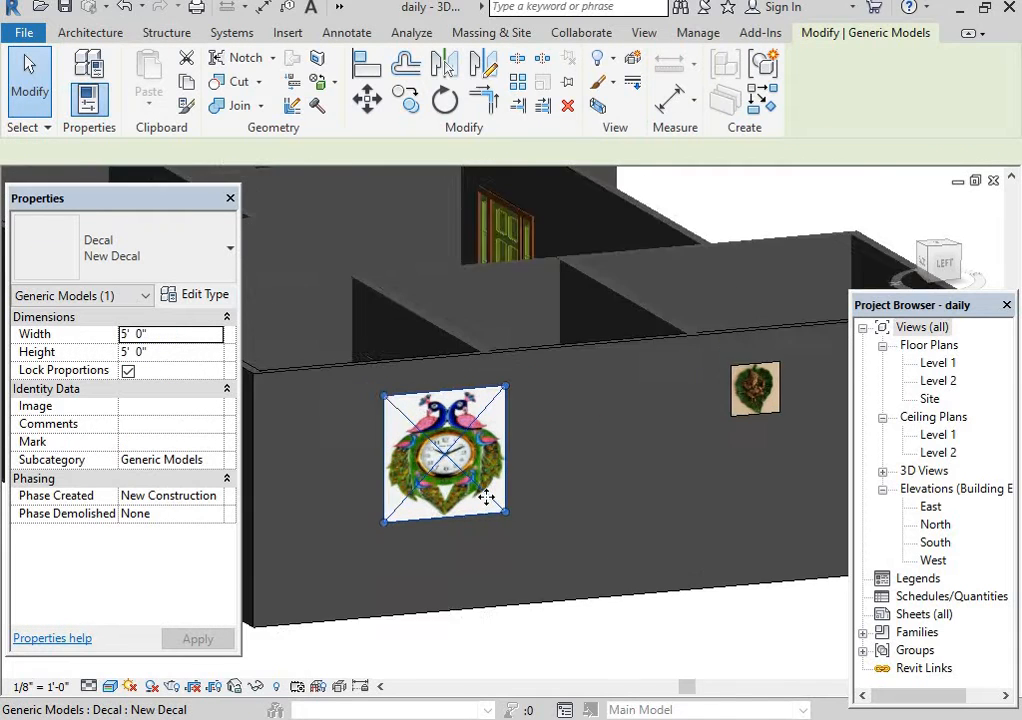
pyautogui.scroll(-4, 494, 494)
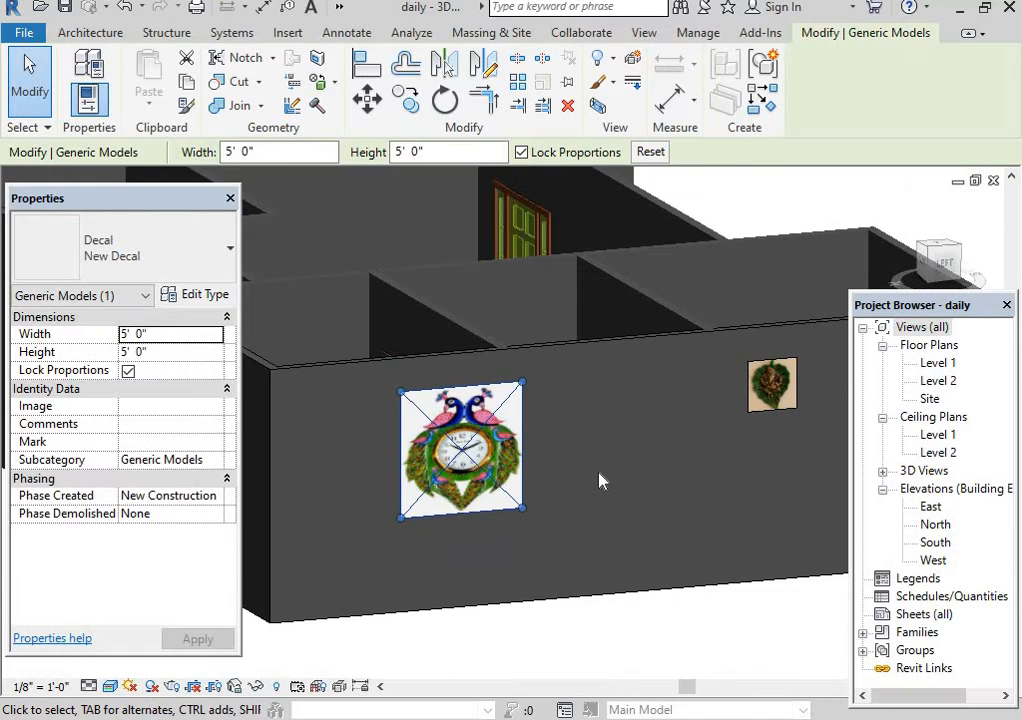
pyautogui.scroll(2, 420, 418)
pyautogui.scroll(2, 420, 418)
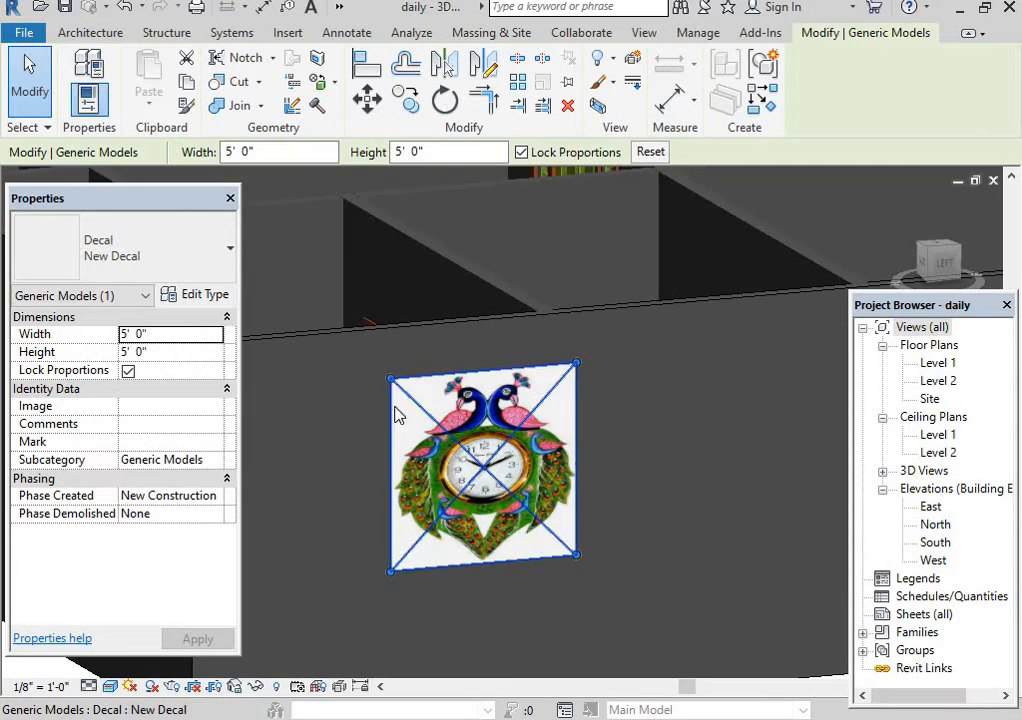
pyautogui.click(169, 333)
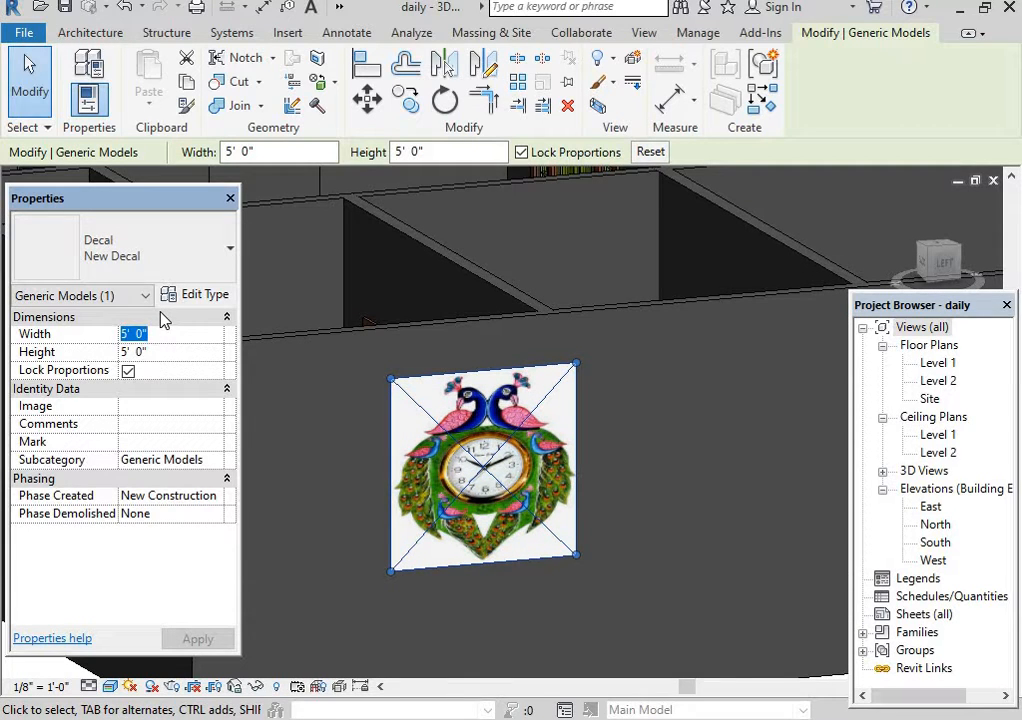
pyautogui.write('2')
pyautogui.press('Tab')
pyautogui.click(169, 350)
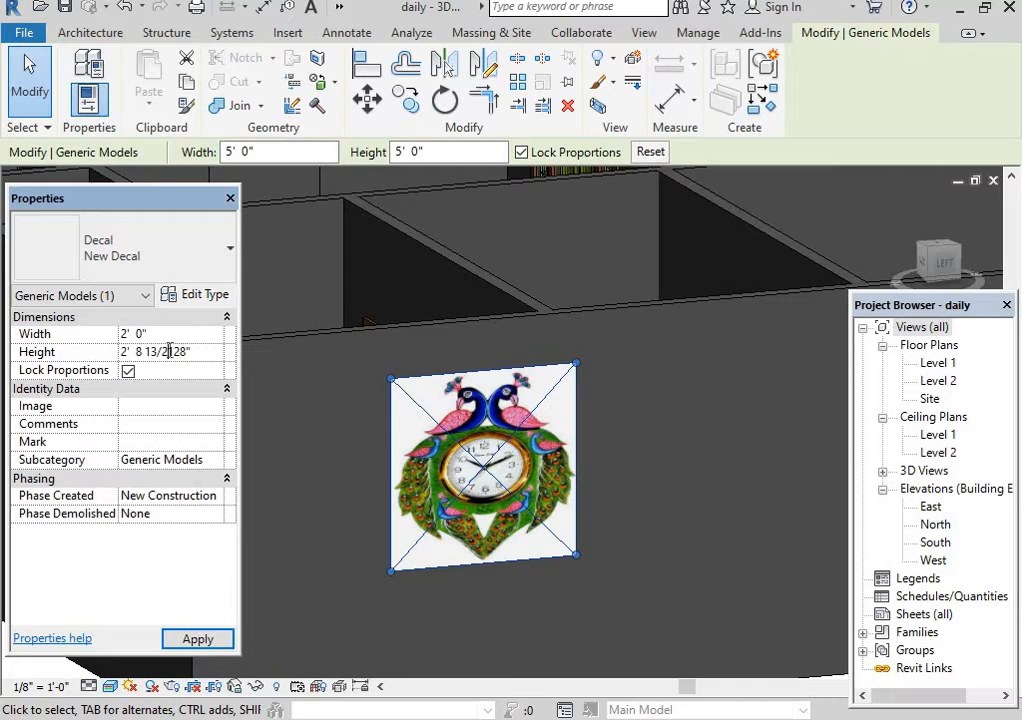
pyautogui.press('Return')
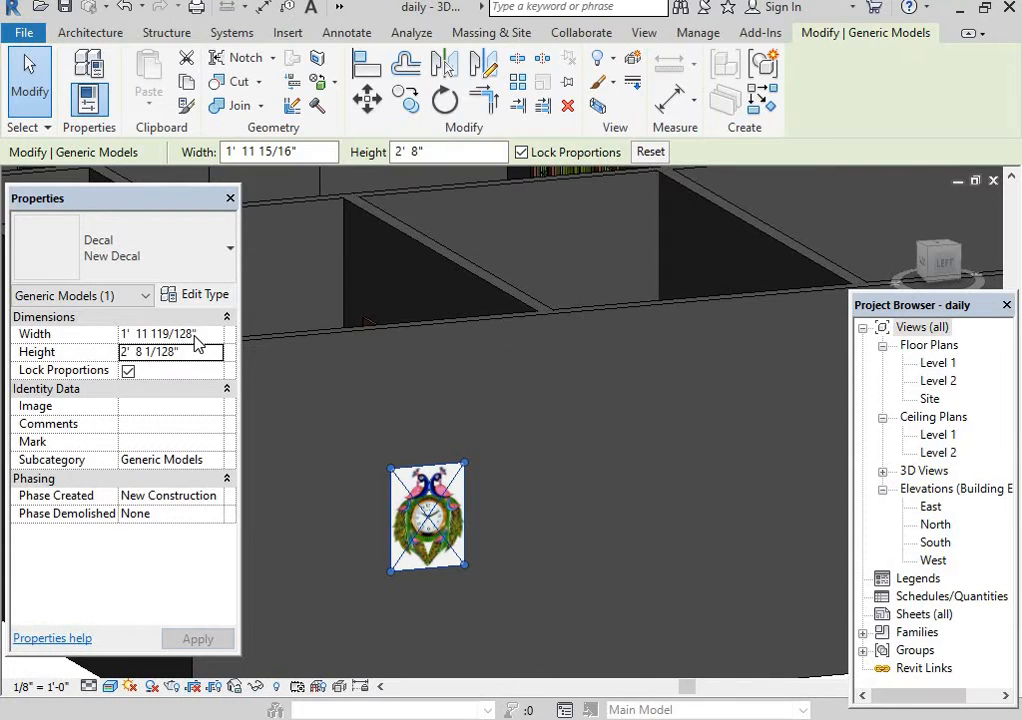
# Re-enter 2' as the clock decal's width, set its height to 2' and apply the dimensions.
pyautogui.click(195, 336)
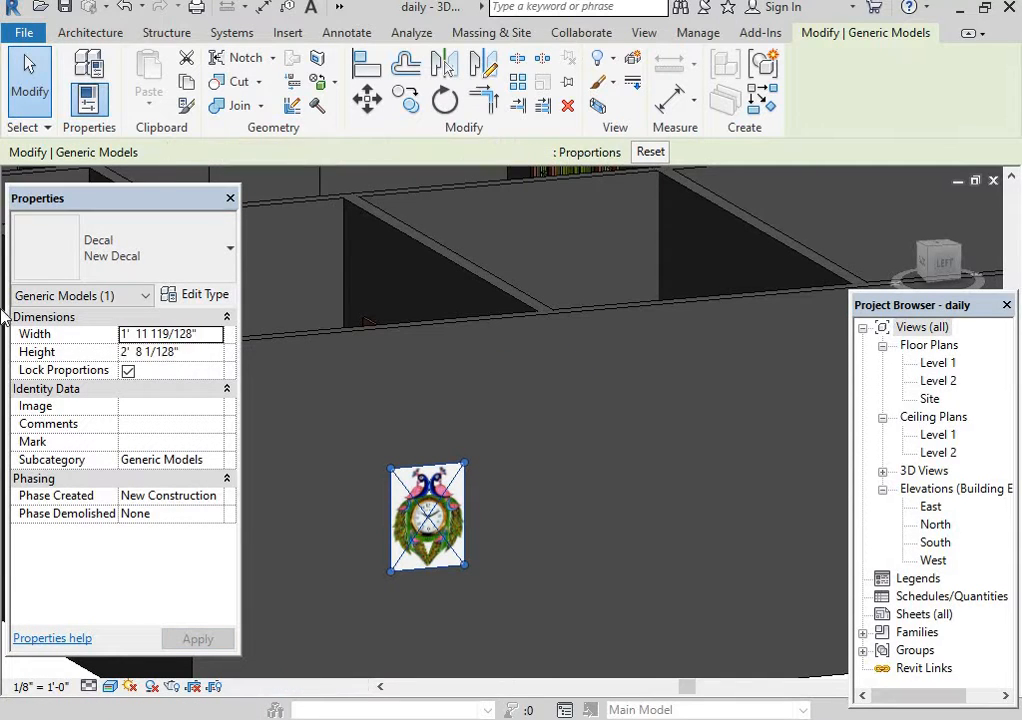
pyautogui.click(203, 350)
pyautogui.moveTo(118, 333); pyautogui.dragTo(95, 335)
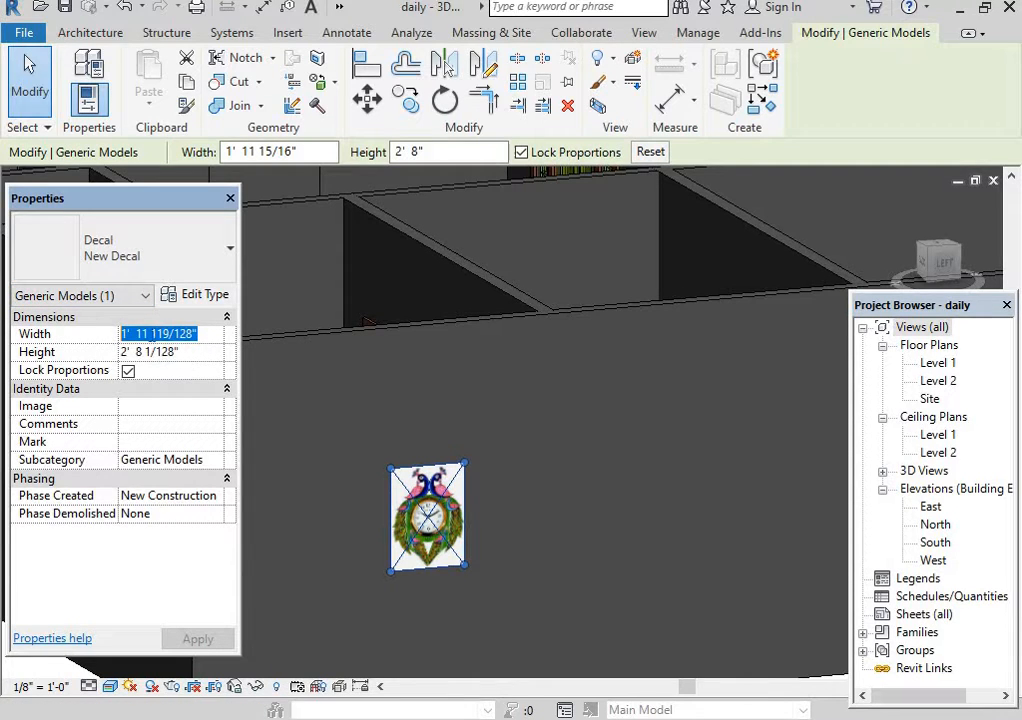
pyautogui.press('Tab')
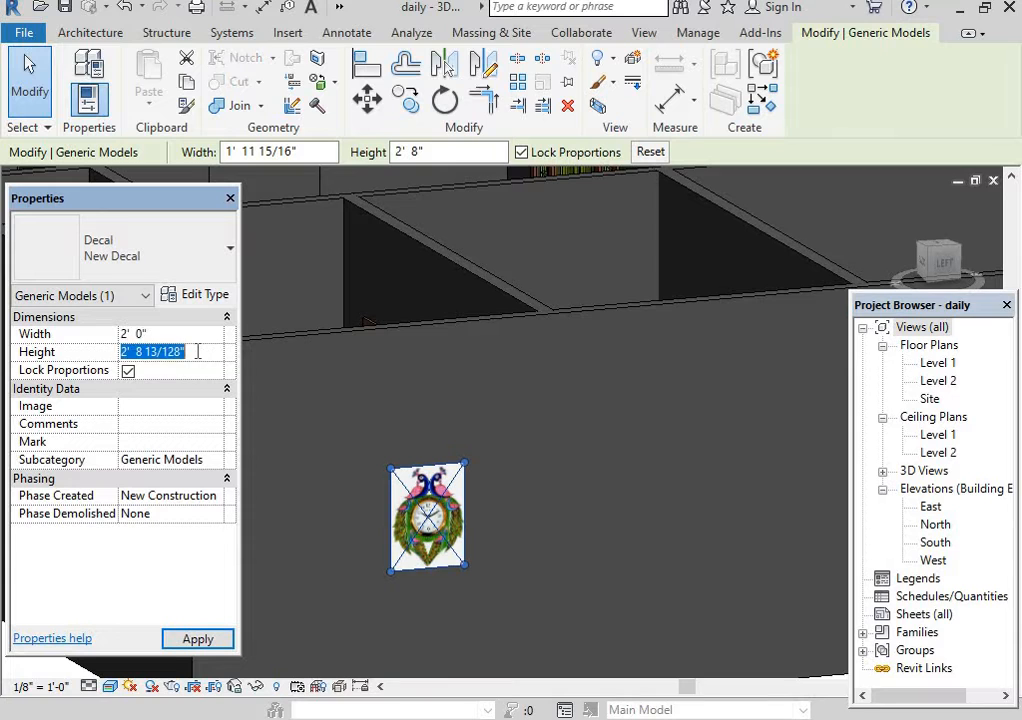
pyautogui.write('2')
pyautogui.press('Tab')
pyautogui.click(219, 634)
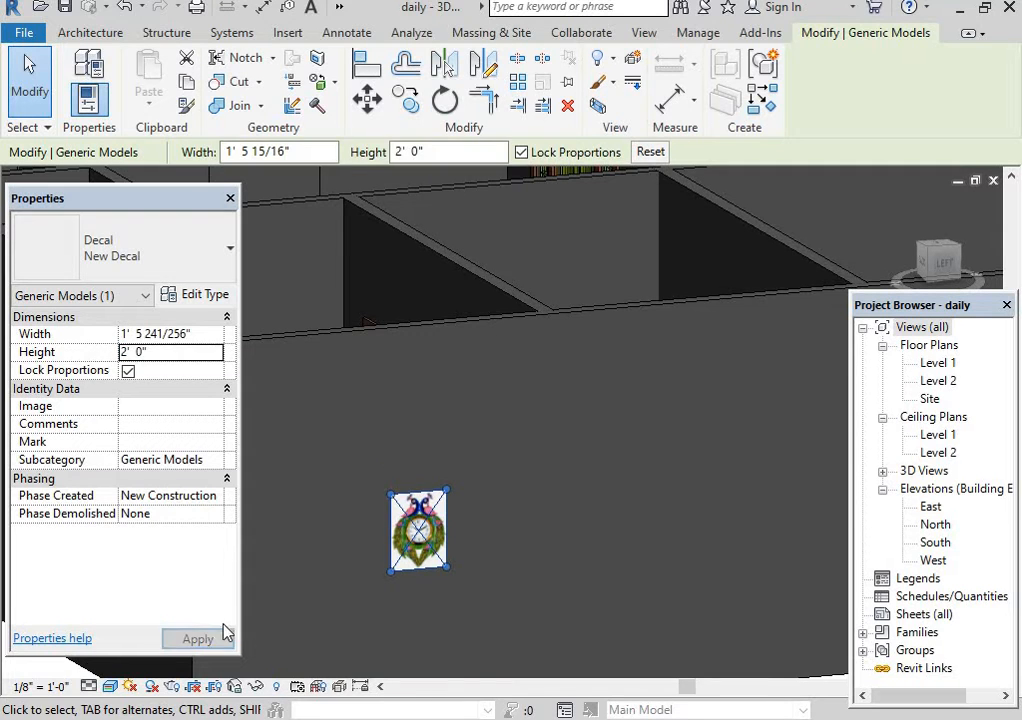
# Move the clock decal up toward the wall's upper edge and bring the leaf decal along the wall to sit beside it.
pyautogui.scroll(-3, 529, 549)
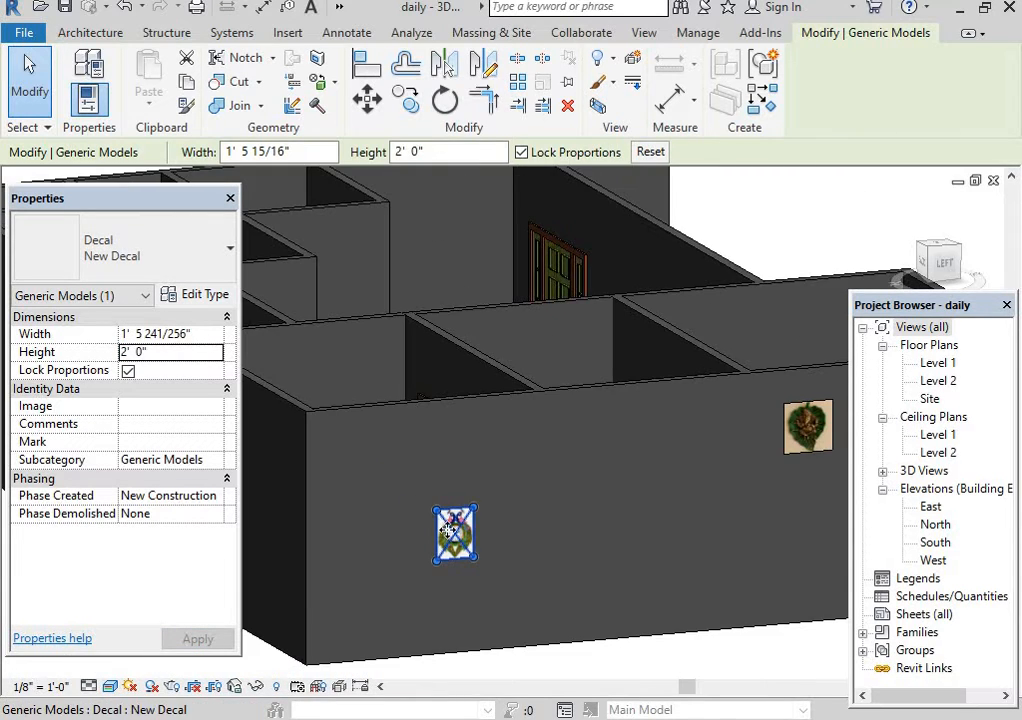
pyautogui.moveTo(452, 530); pyautogui.dragTo(444, 449)
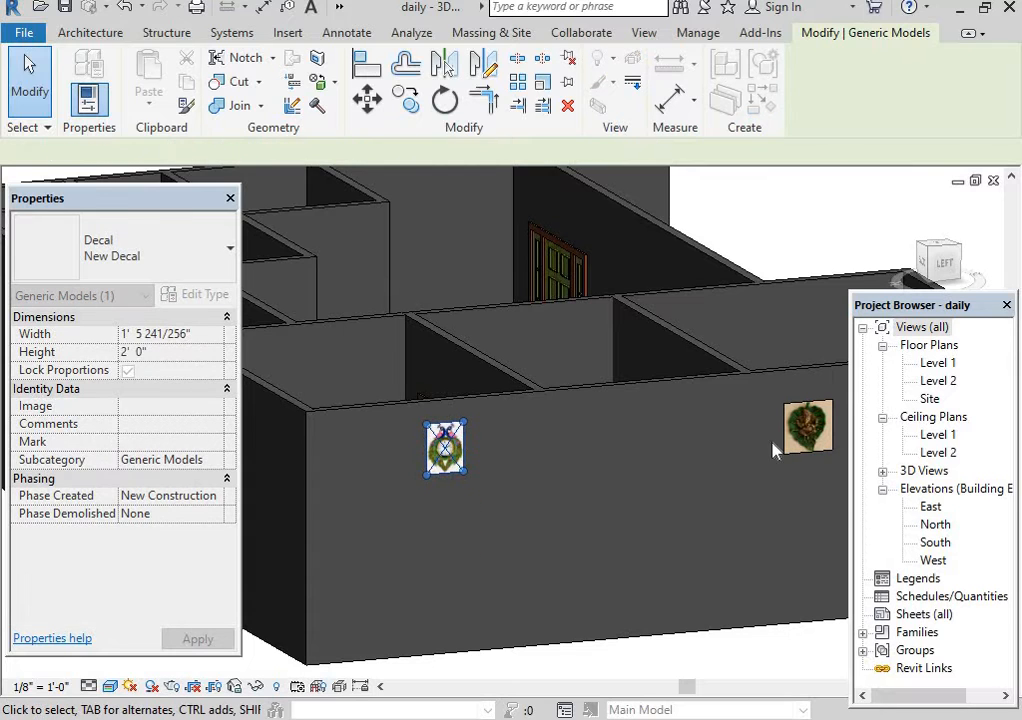
pyautogui.click(802, 427)
pyautogui.moveTo(802, 427); pyautogui.dragTo(545, 446)
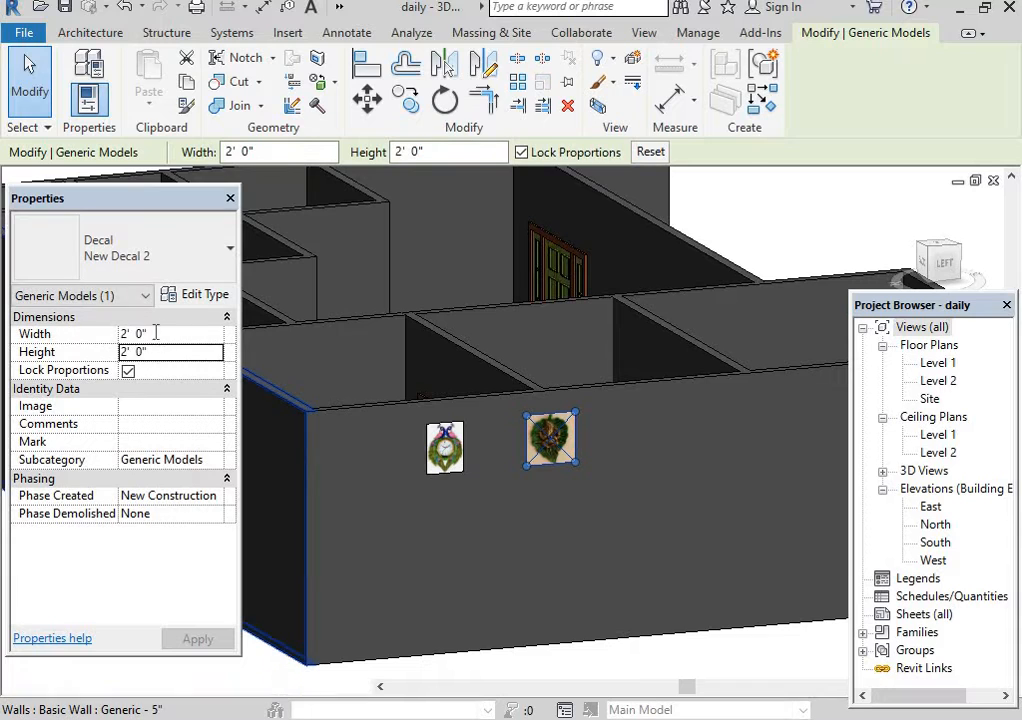
# Set the leaf decal's width to 5' with its proportions locked, apply the size and deselect it.
pyautogui.click(166, 333)
pyautogui.write('2')
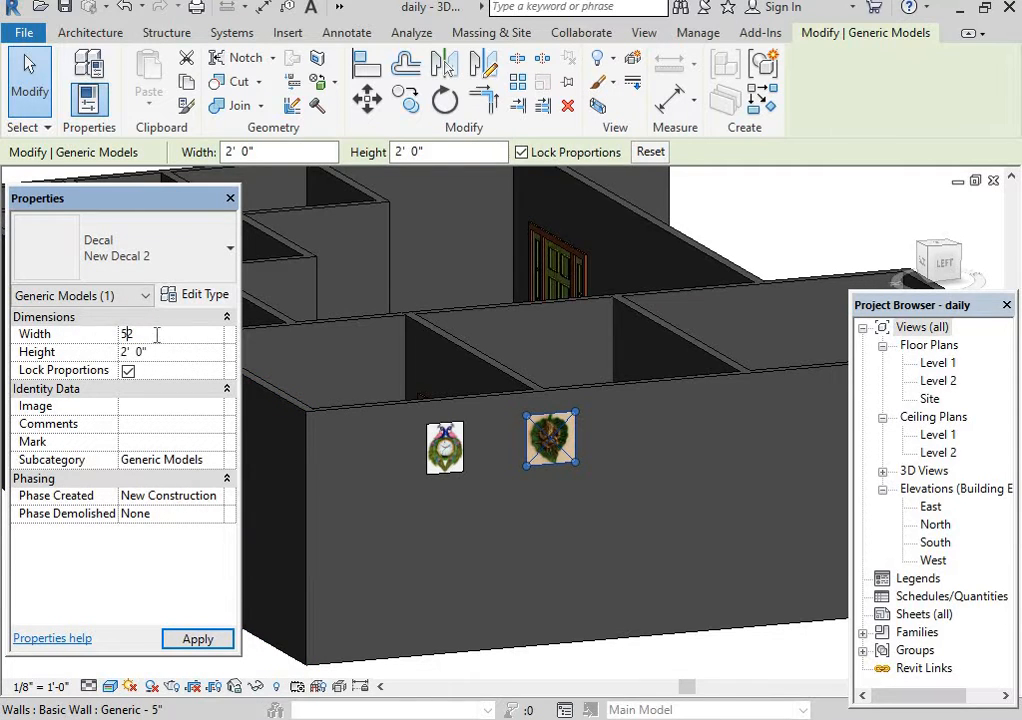
pyautogui.click(172, 352)
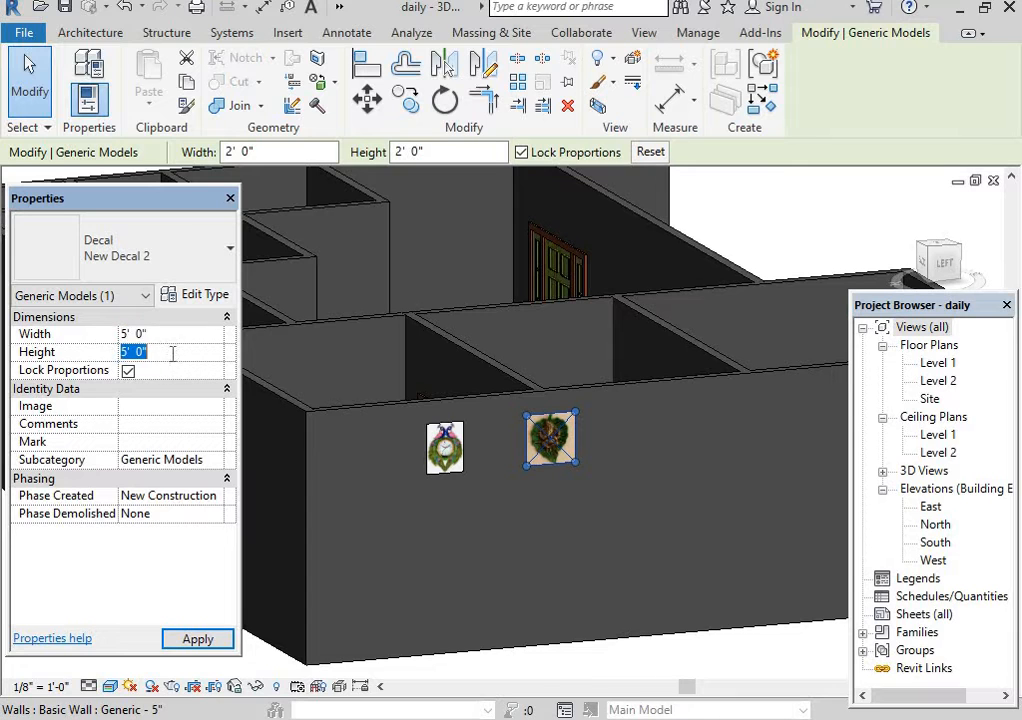
pyautogui.click(222, 641)
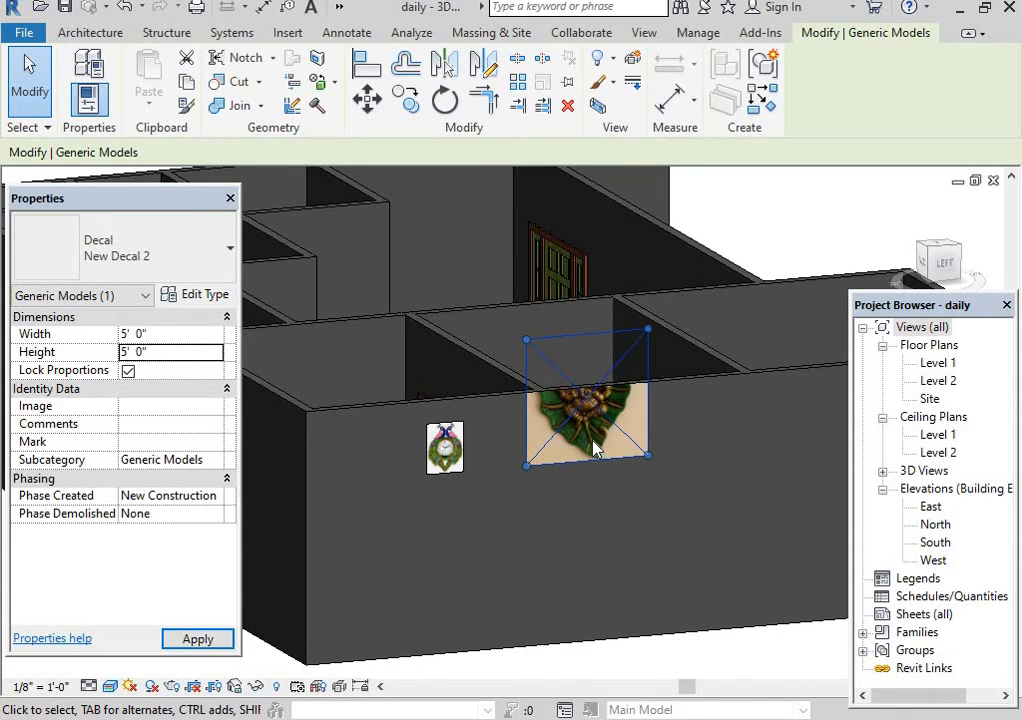
pyautogui.press('Escape')
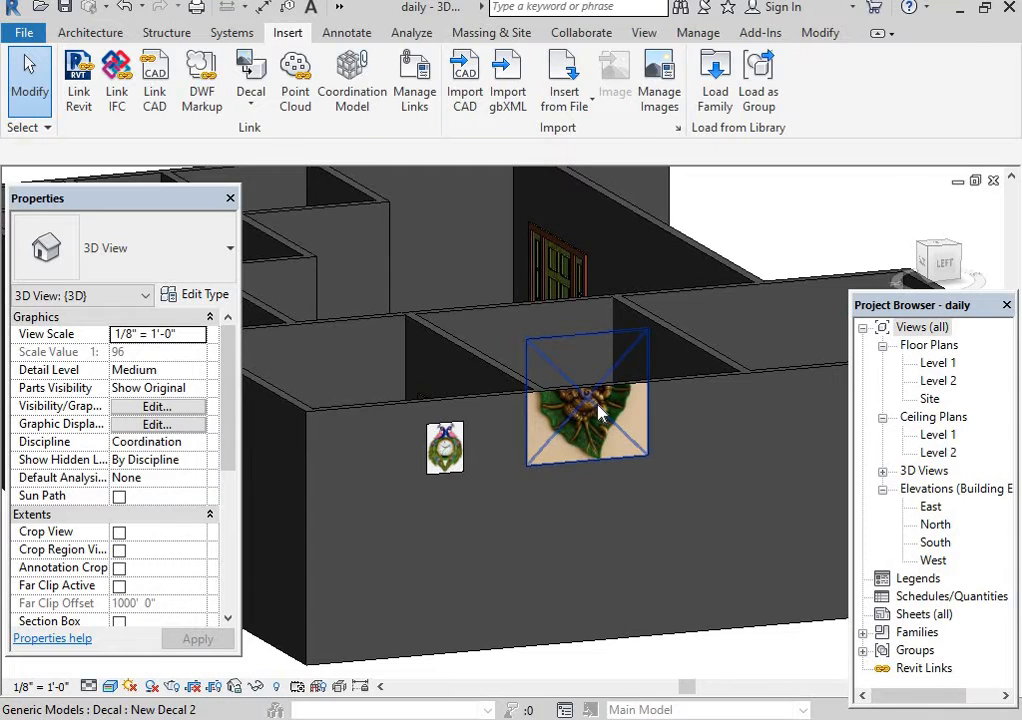
# Move the enlarged leaf decal down so that it lies fully within the wall face, then deselect it.
pyautogui.click(578, 430)
pyautogui.moveTo(589, 470); pyautogui.dragTo(586, 486)
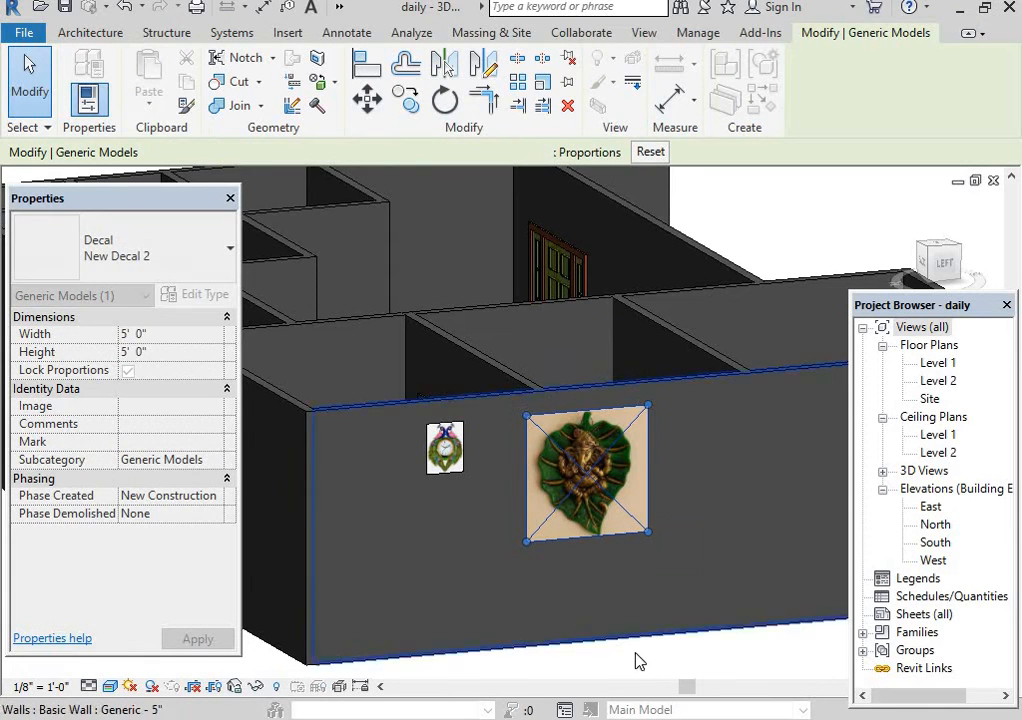
pyautogui.press('Escape')
pyautogui.scroll(3, 588, 540)
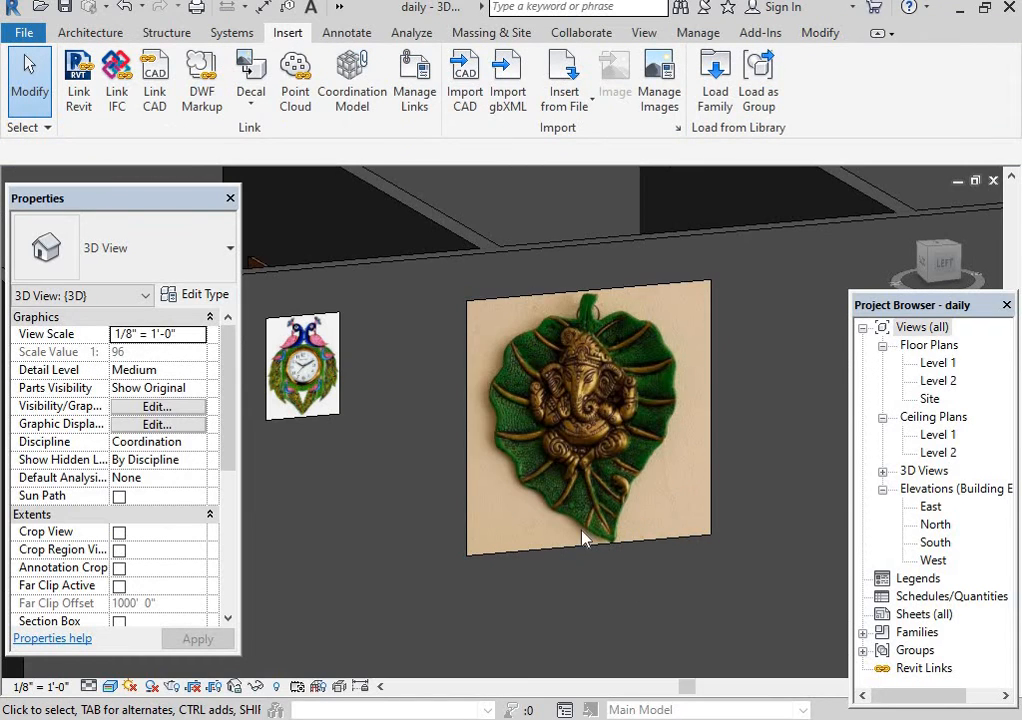
pyautogui.moveTo(585, 538); pyautogui.dragTo(640, 492, button='middle')
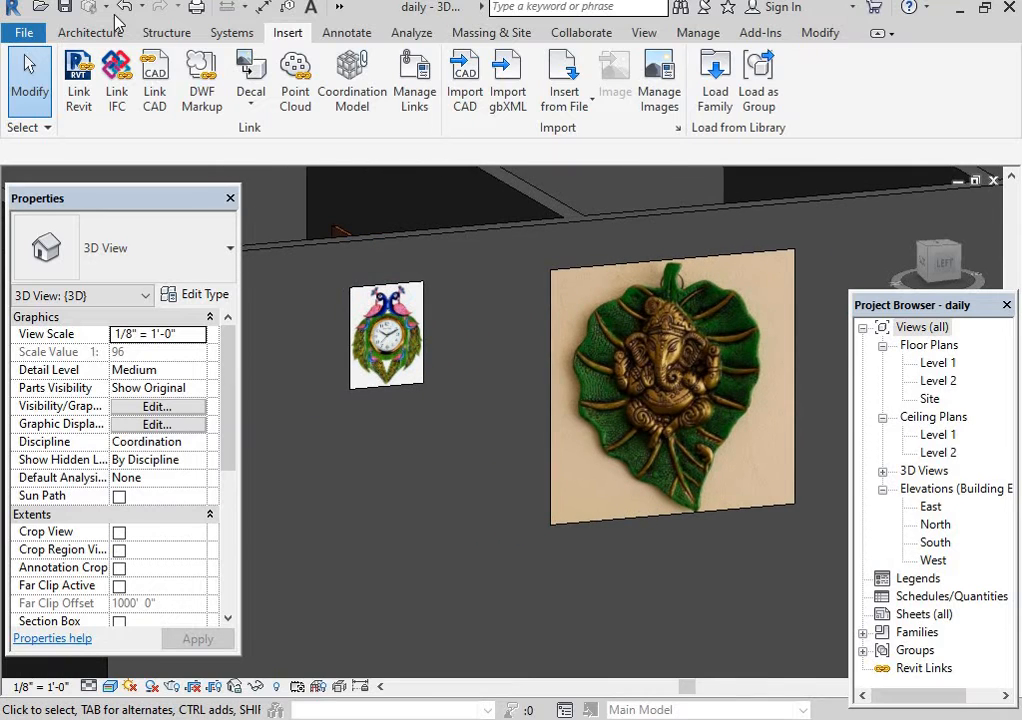
# Start an in-place component model in the Walls family category and accept its name.
pyautogui.click(86, 32)
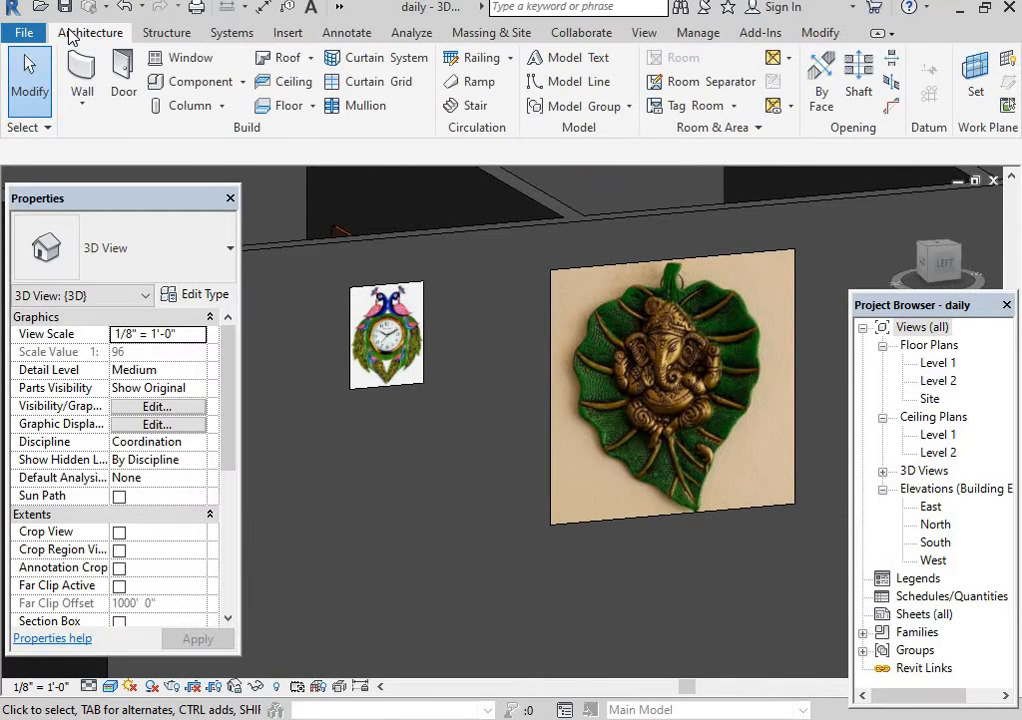
pyautogui.click(243, 82)
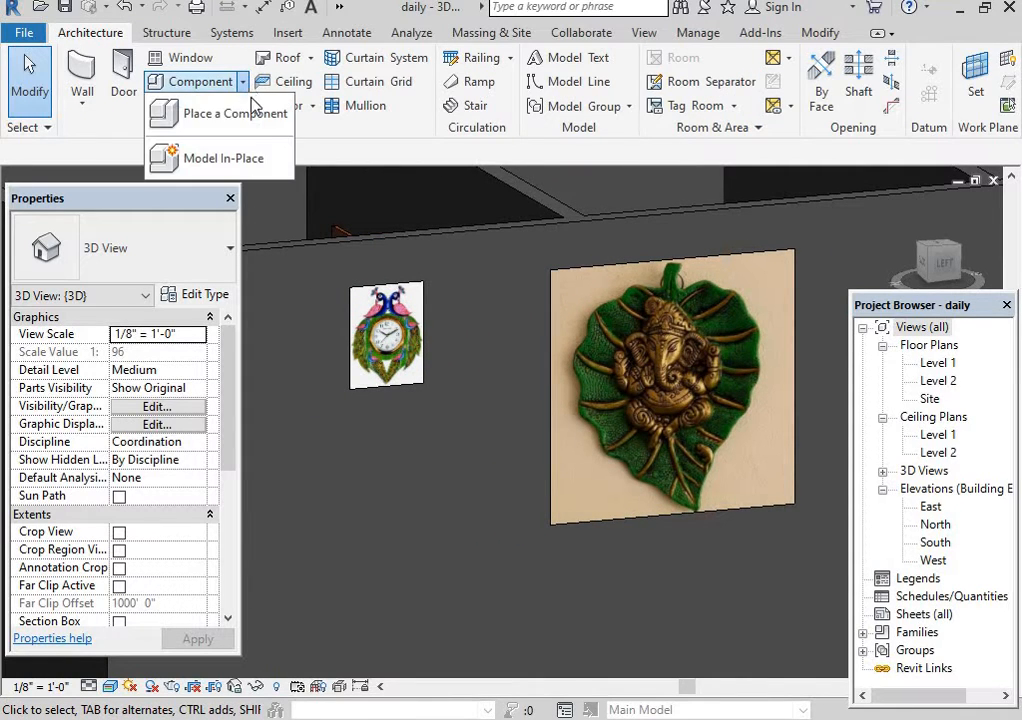
pyautogui.click(268, 160)
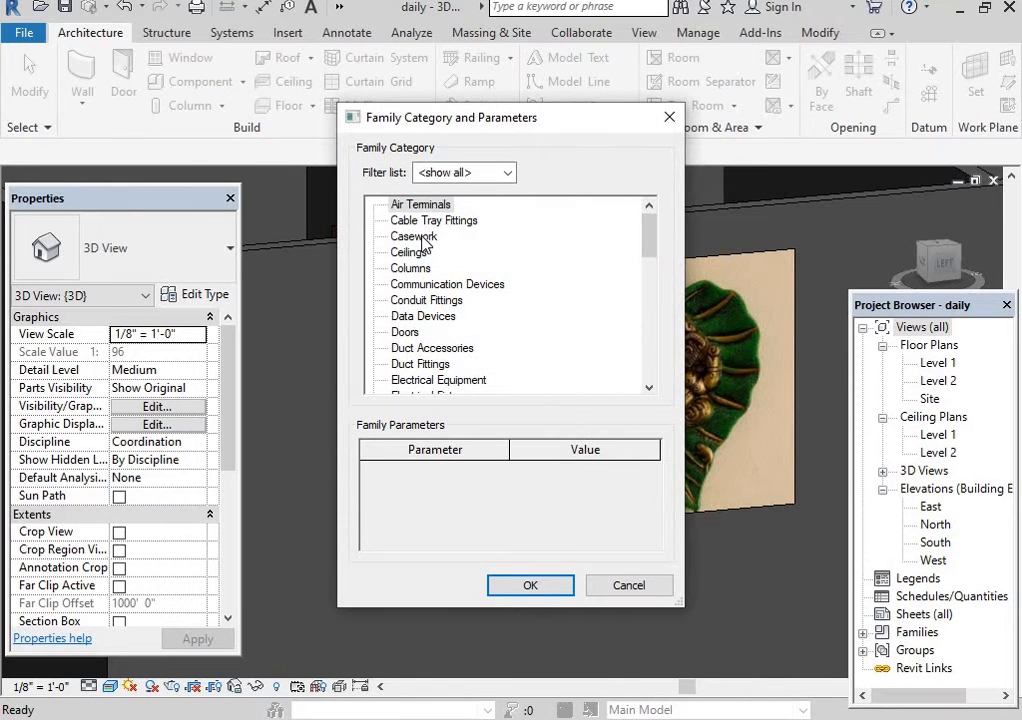
pyautogui.click(422, 238)
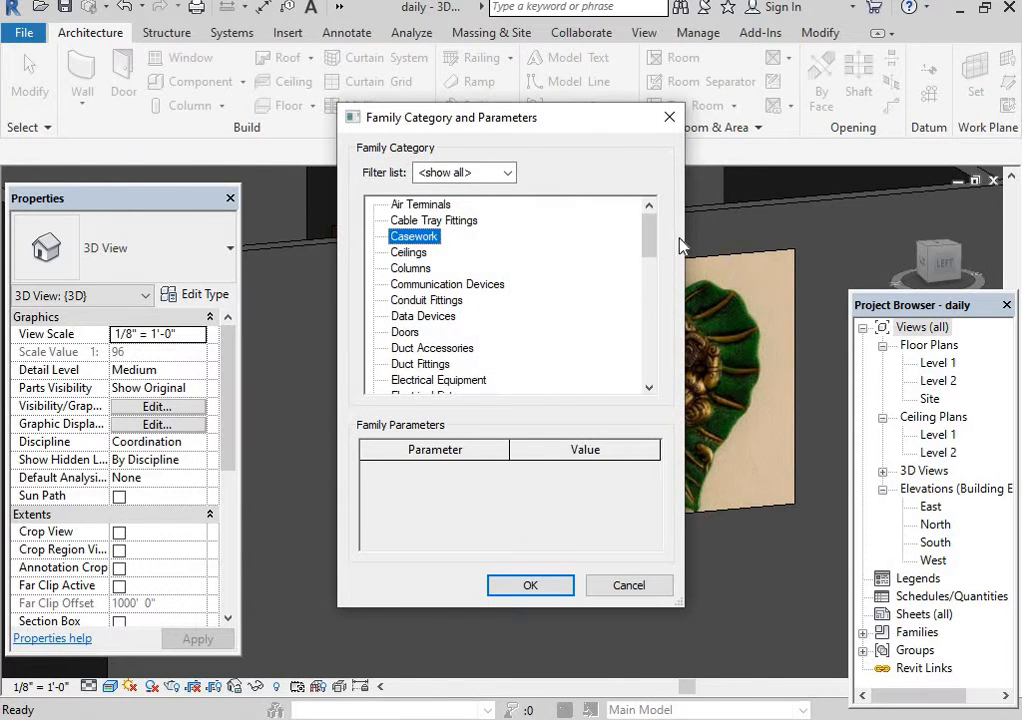
pyautogui.moveTo(656, 236); pyautogui.dragTo(659, 394)
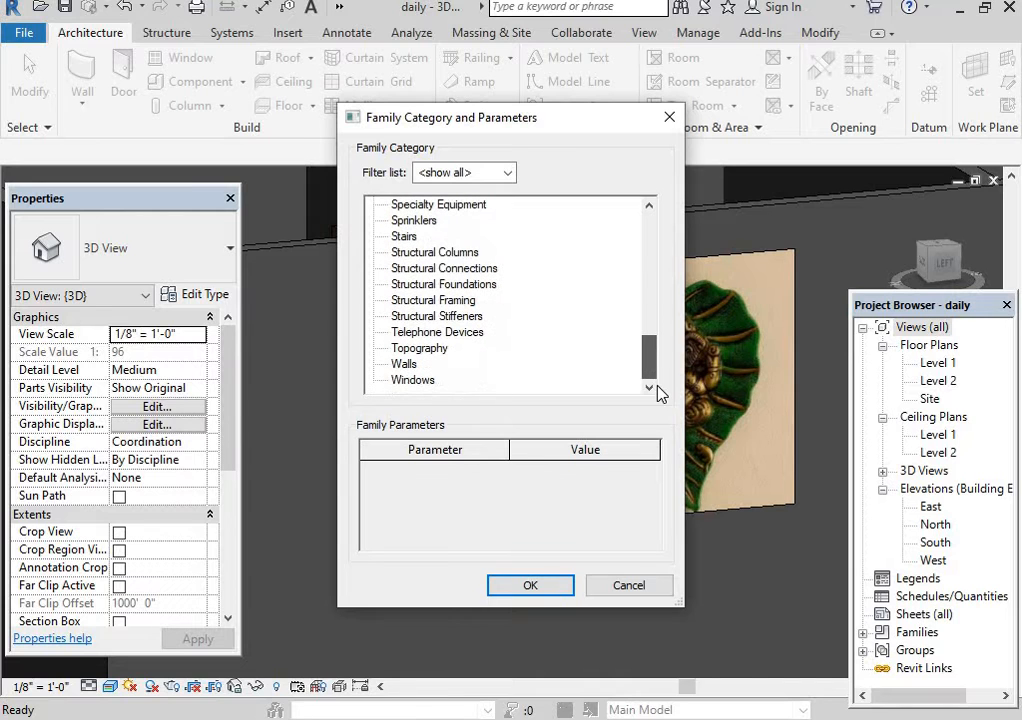
pyautogui.click(528, 582)
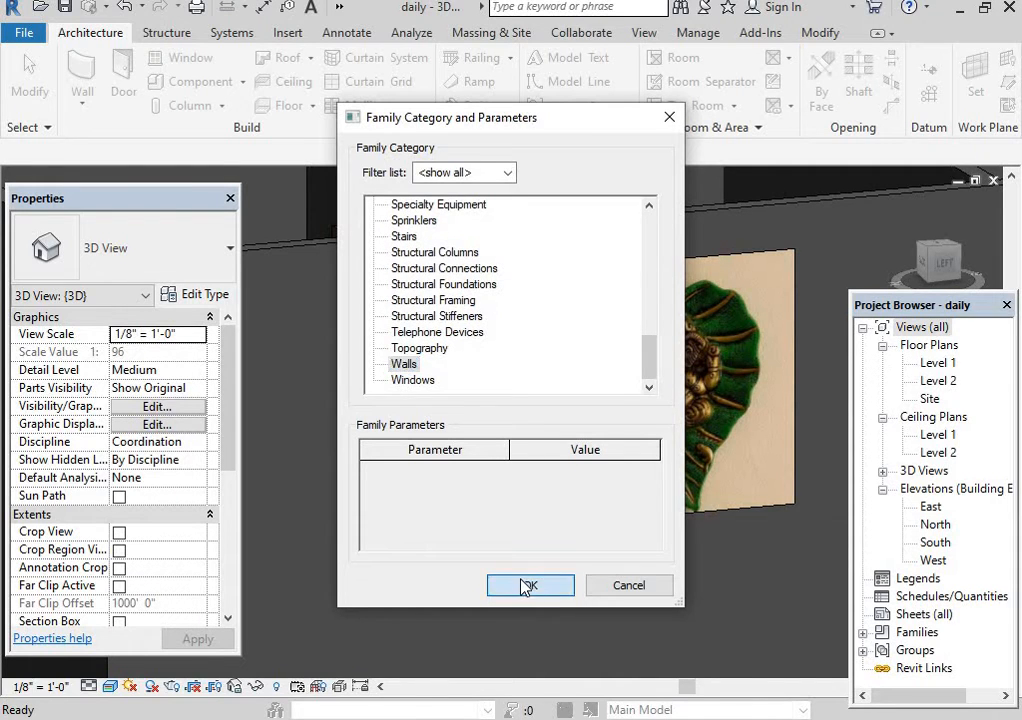
pyautogui.click(512, 406)
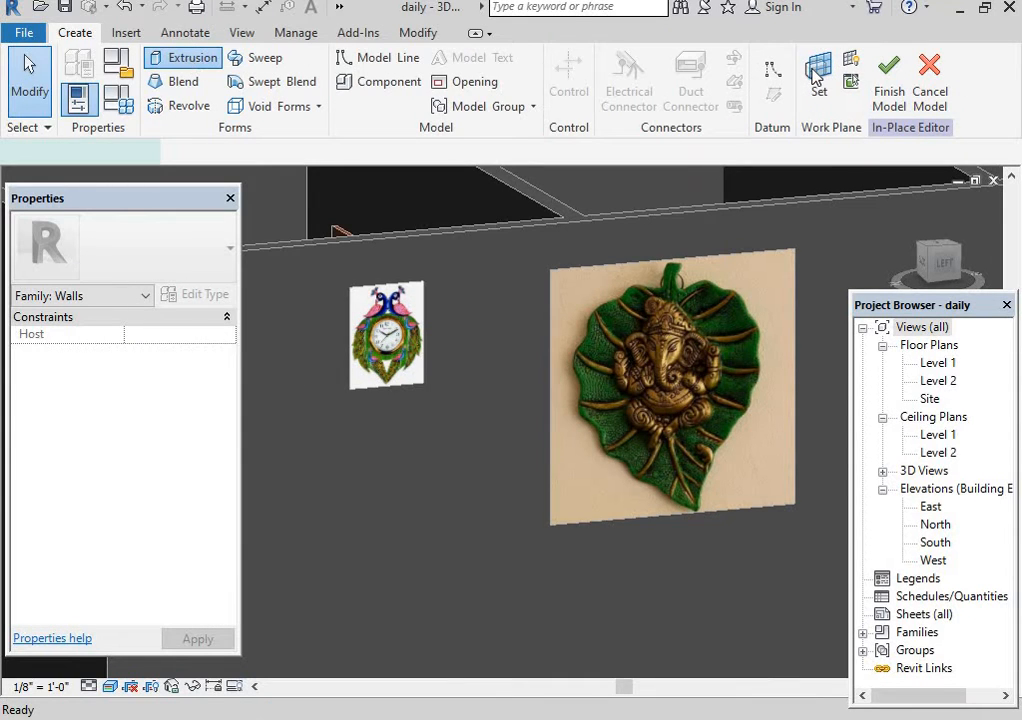
# Start an extrusion, set its work plane by picking the exterior wall face that carries the decals, and show that plane.
pyautogui.click(864, 75)
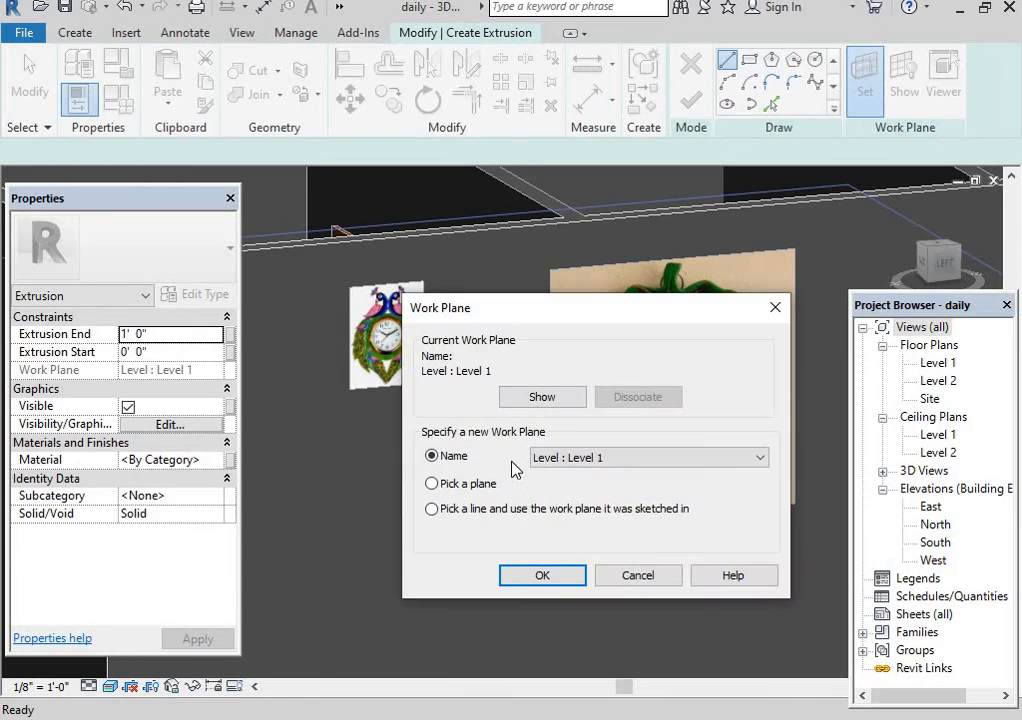
pyautogui.click(541, 575)
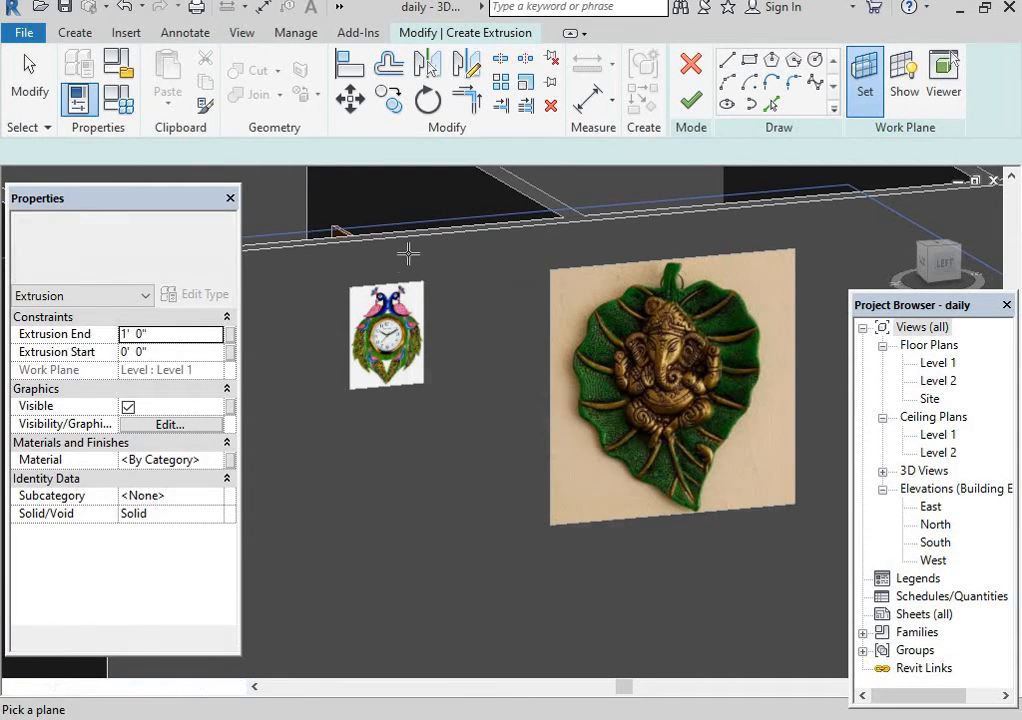
pyautogui.click(413, 236)
pyautogui.click(438, 238)
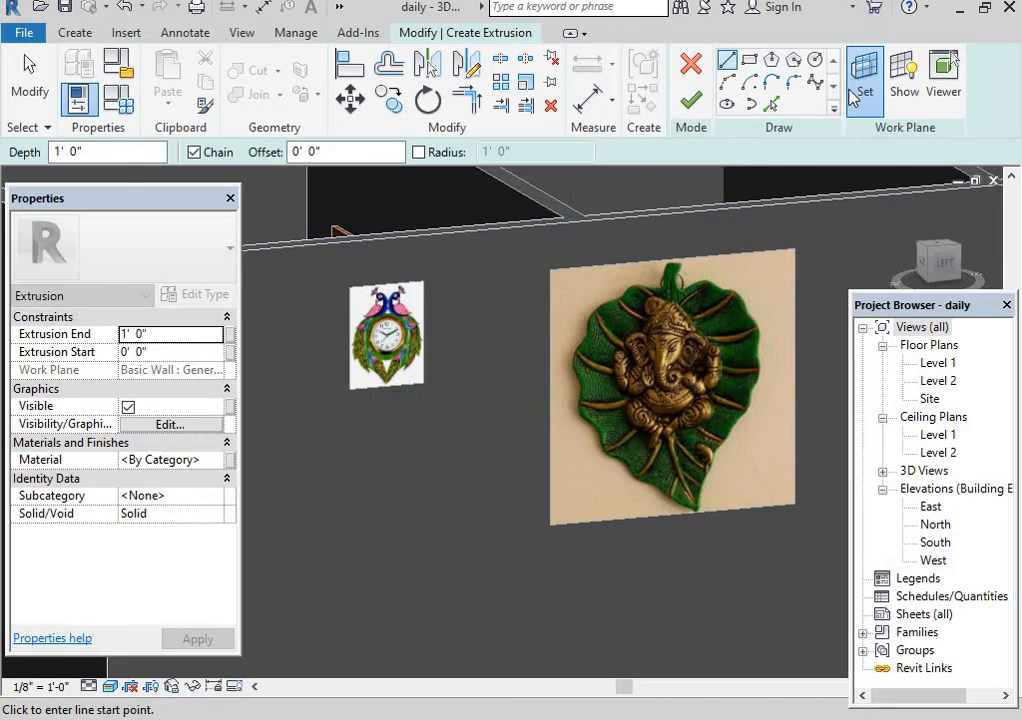
pyautogui.click(898, 88)
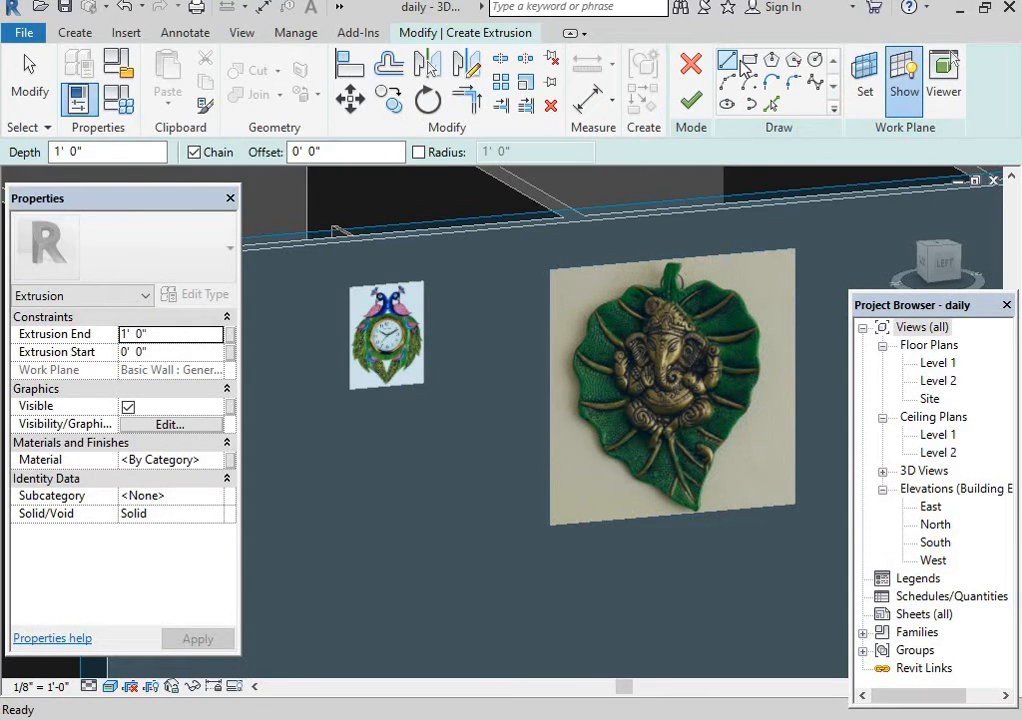
# Sketch one rectangle exactly around the clock decal and another around the leaf decal, snapping to their corners.
pyautogui.click(749, 60)
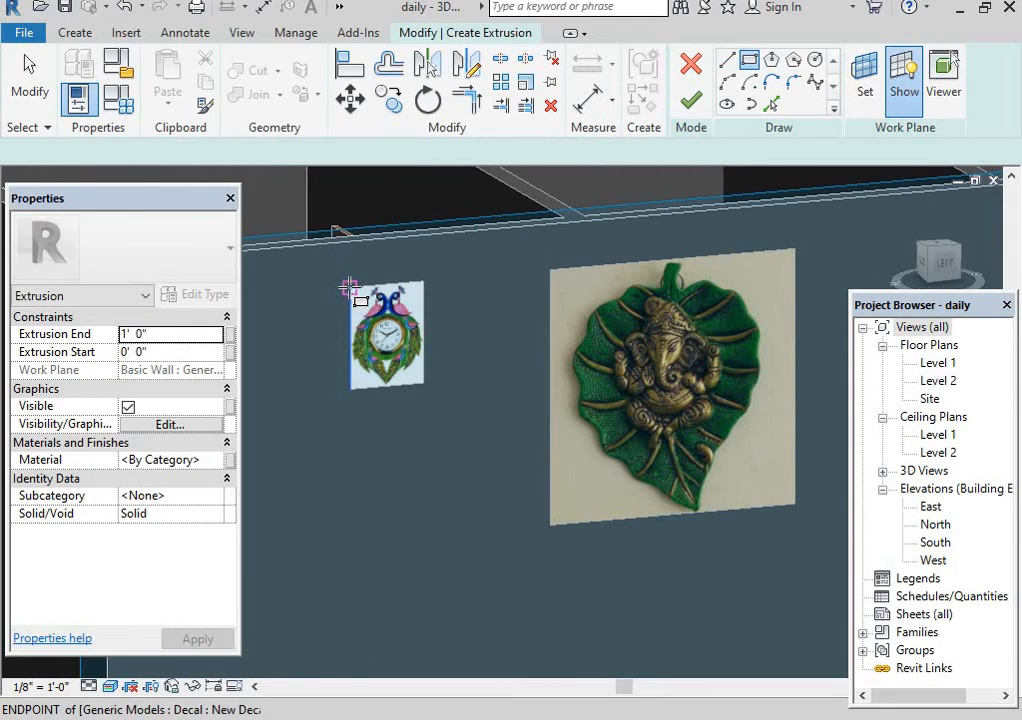
pyautogui.click(422, 382)
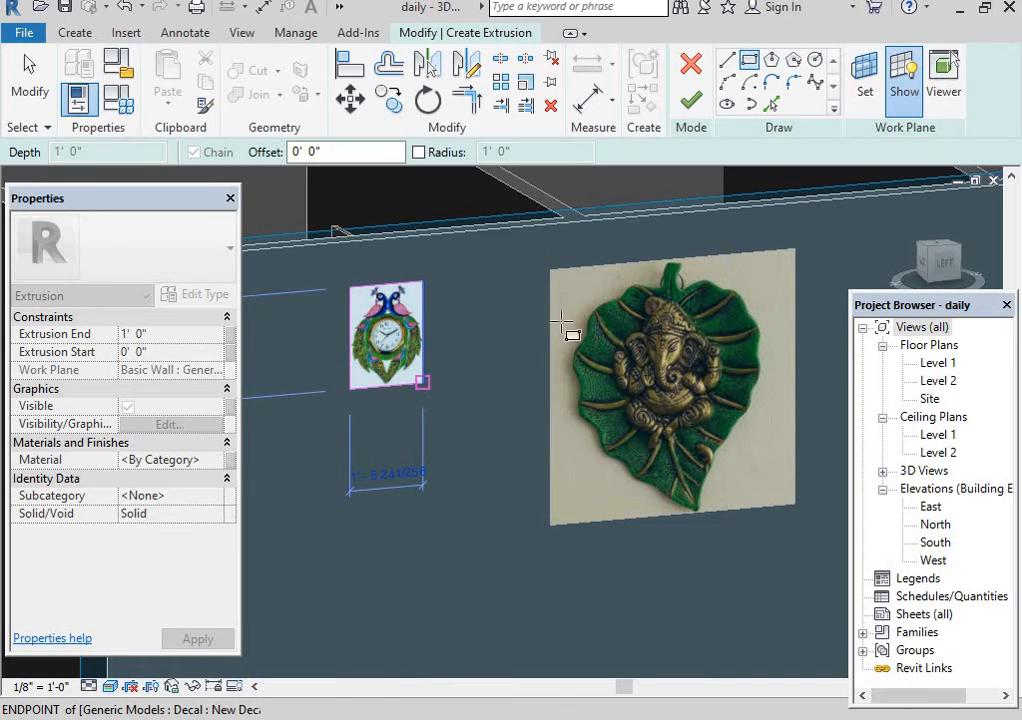
pyautogui.click(549, 268)
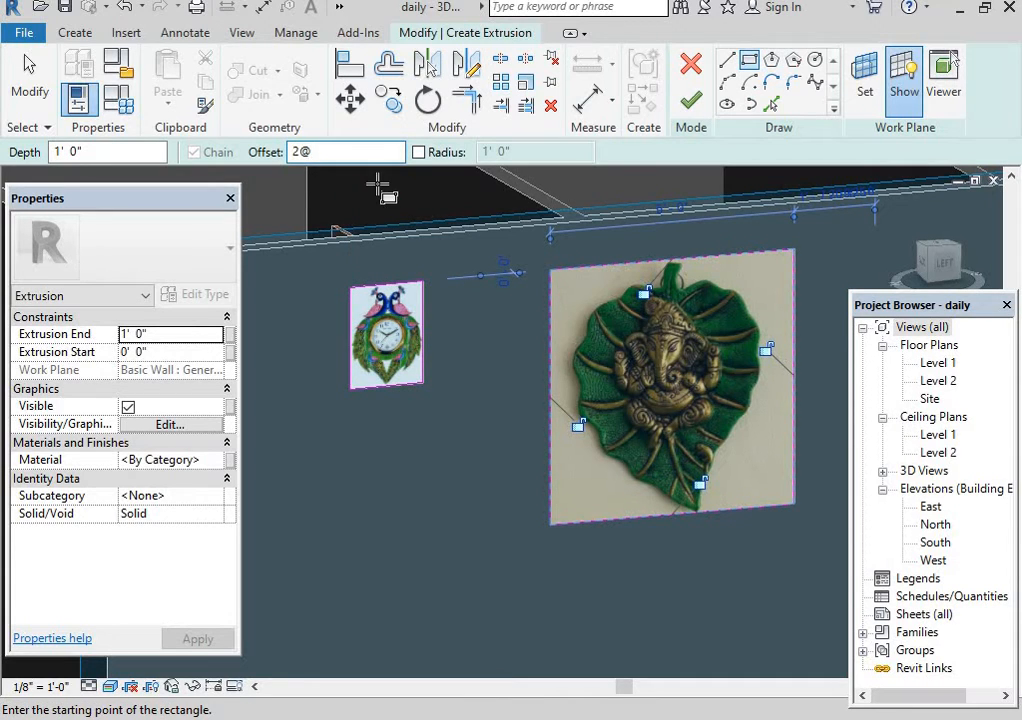
# Offset copies of all four sides of the clock decal's rectangle outward by 2" to form its frame outline.
pyautogui.press('Return')
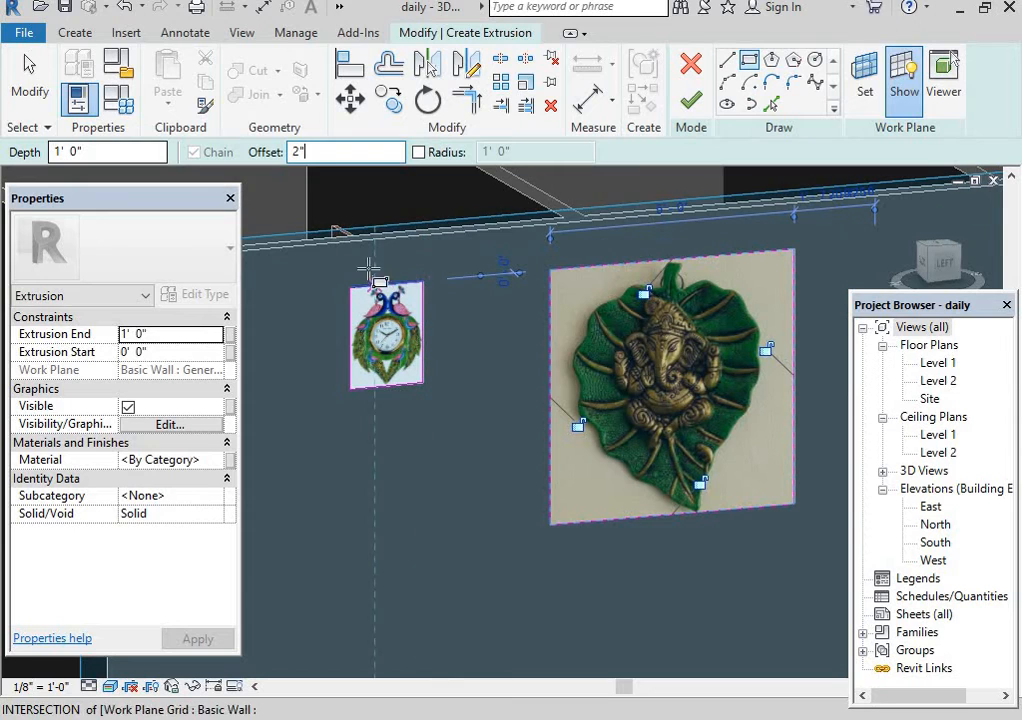
pyautogui.press('Return')
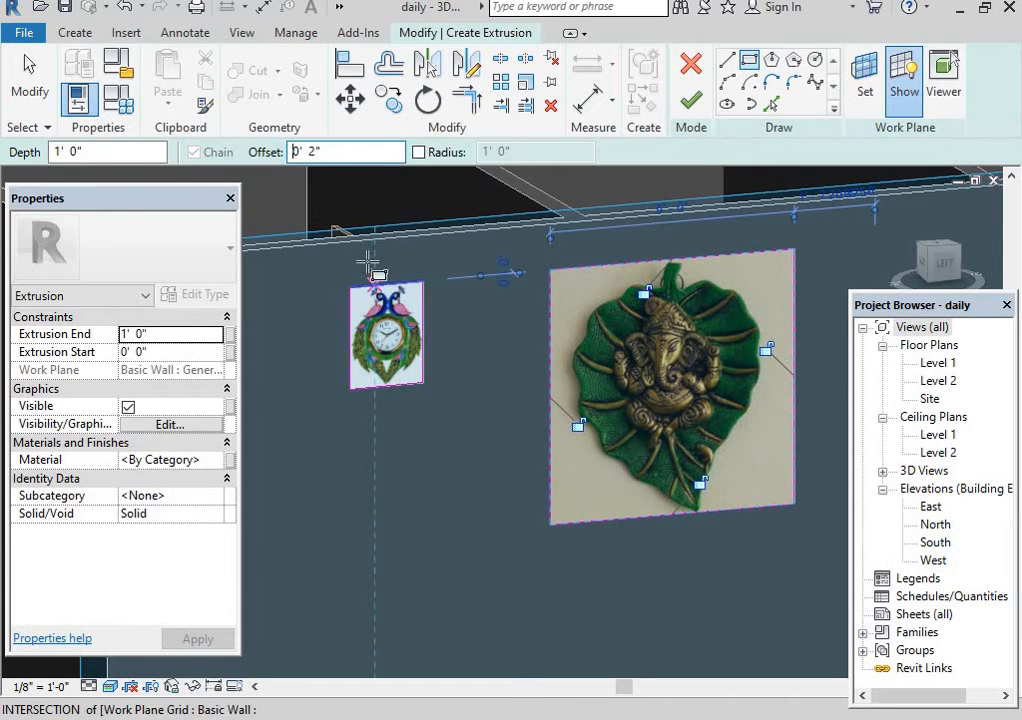
pyautogui.press('o')
pyautogui.press('f')
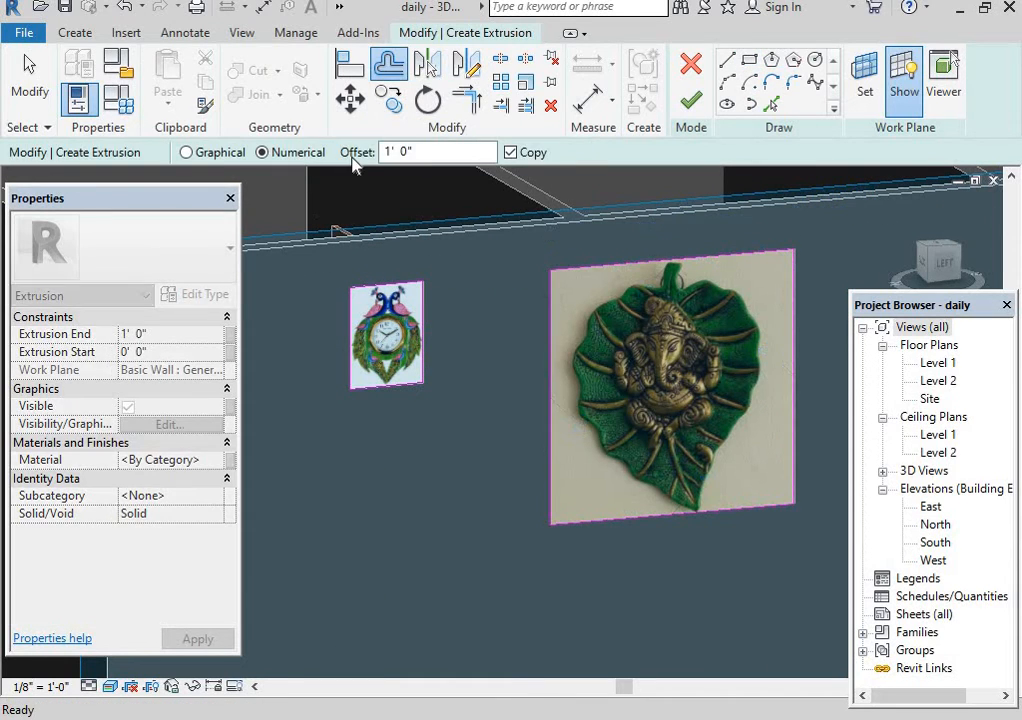
pyautogui.moveTo(410, 152); pyautogui.dragTo(378, 158)
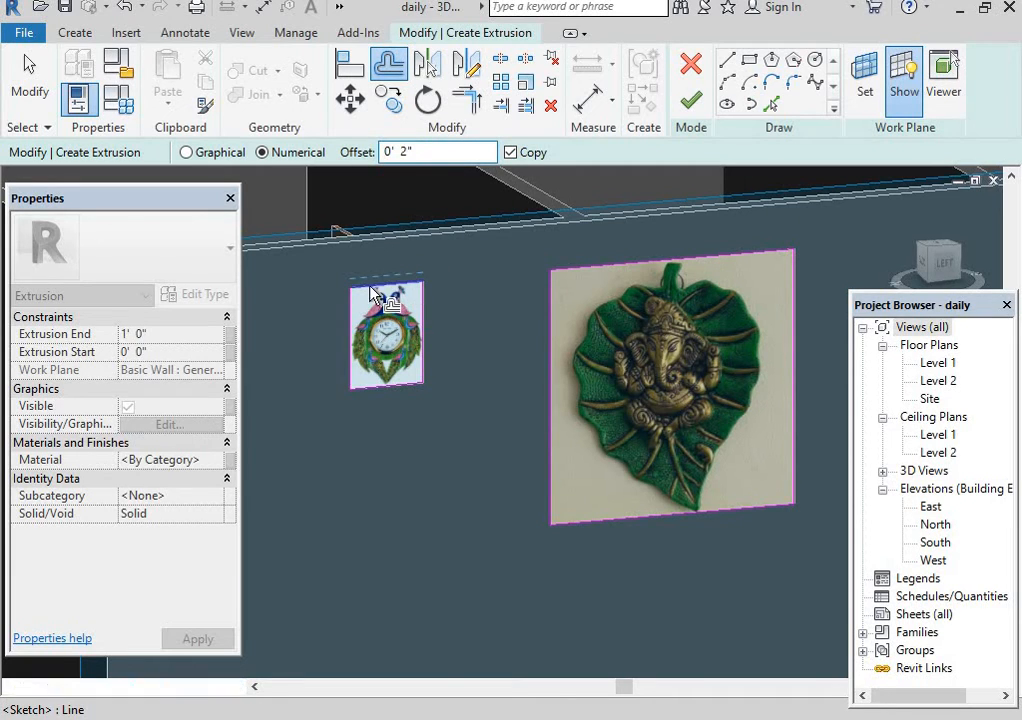
pyautogui.click(377, 395)
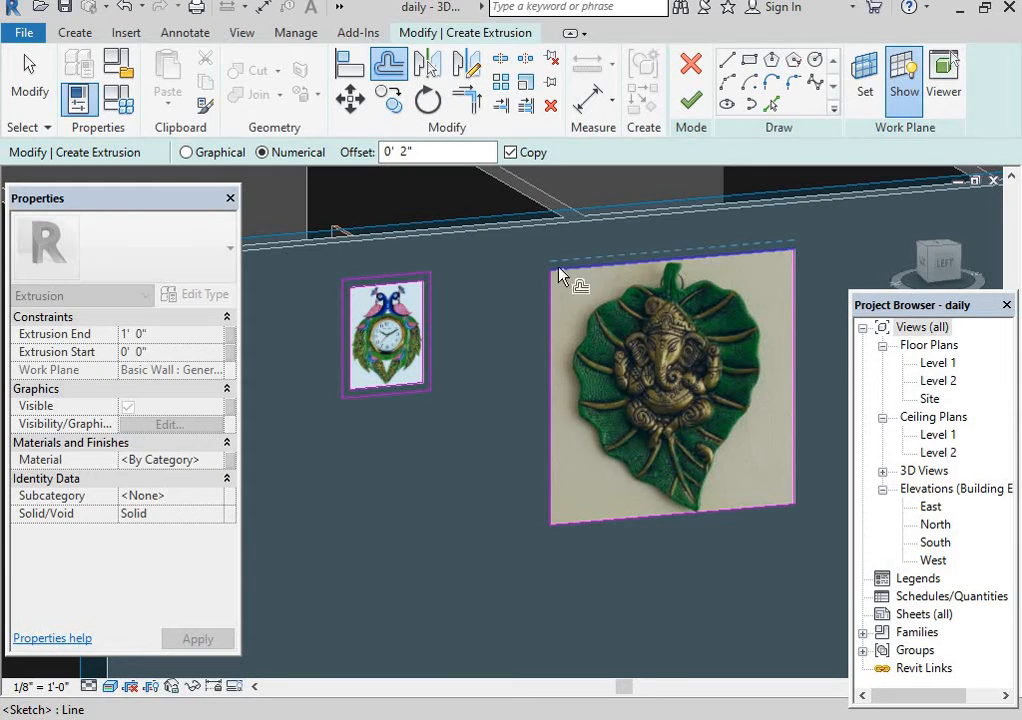
# Offset copies of the leaf decal's rectangle sides outward by 2" and finish the extrusion sketch.
pyautogui.click(551, 317)
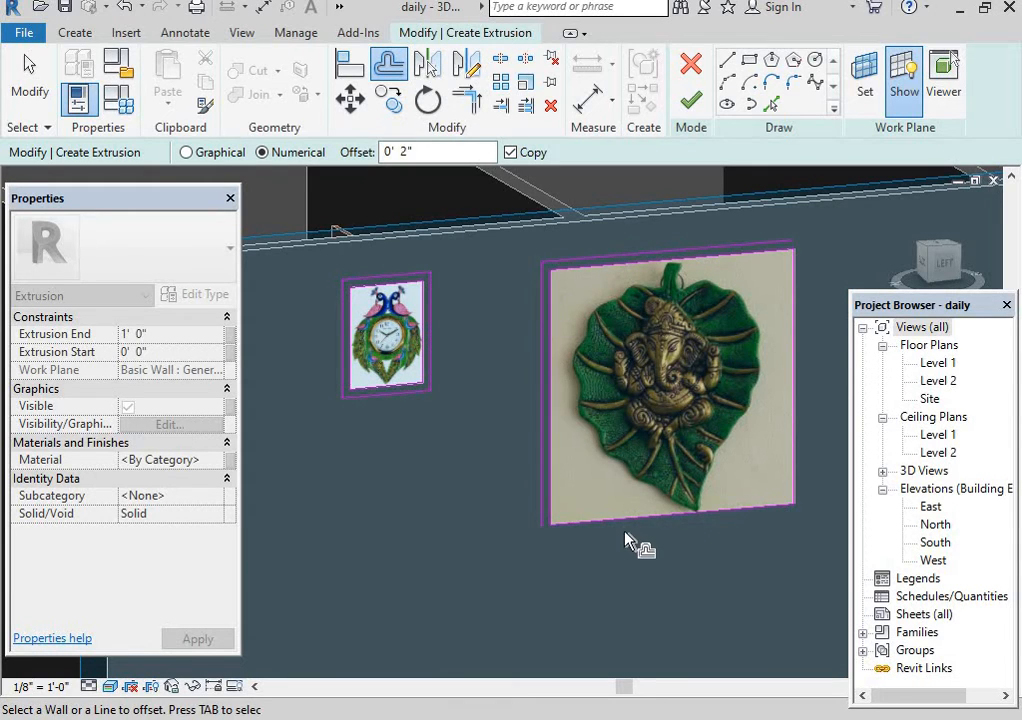
pyautogui.click(800, 415)
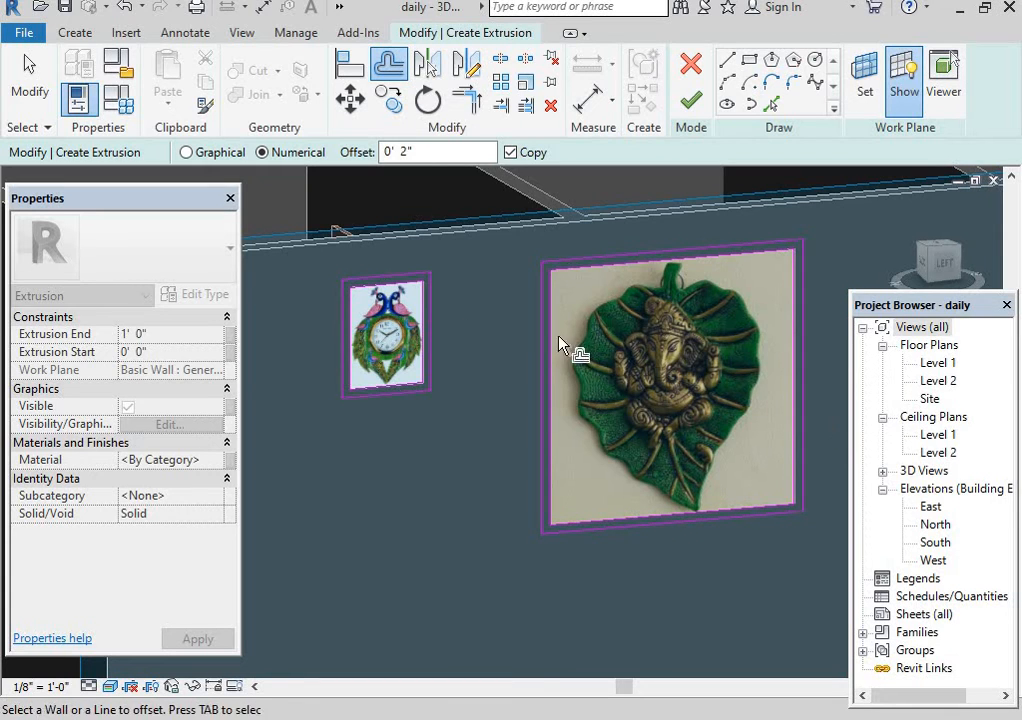
pyautogui.click(690, 100)
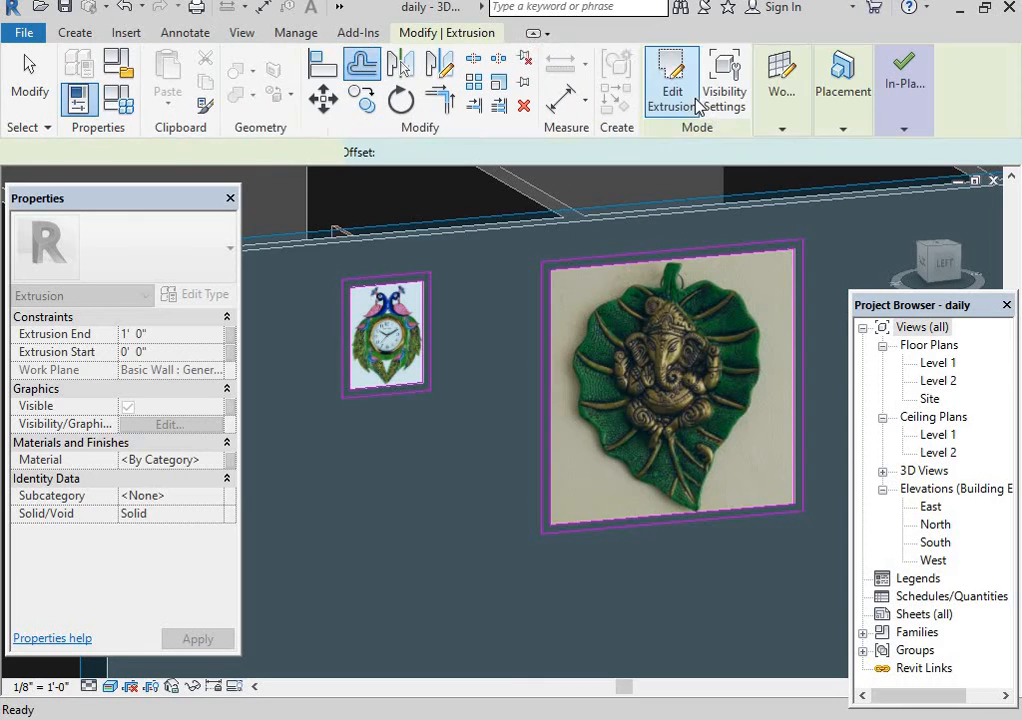
pyautogui.click(189, 333)
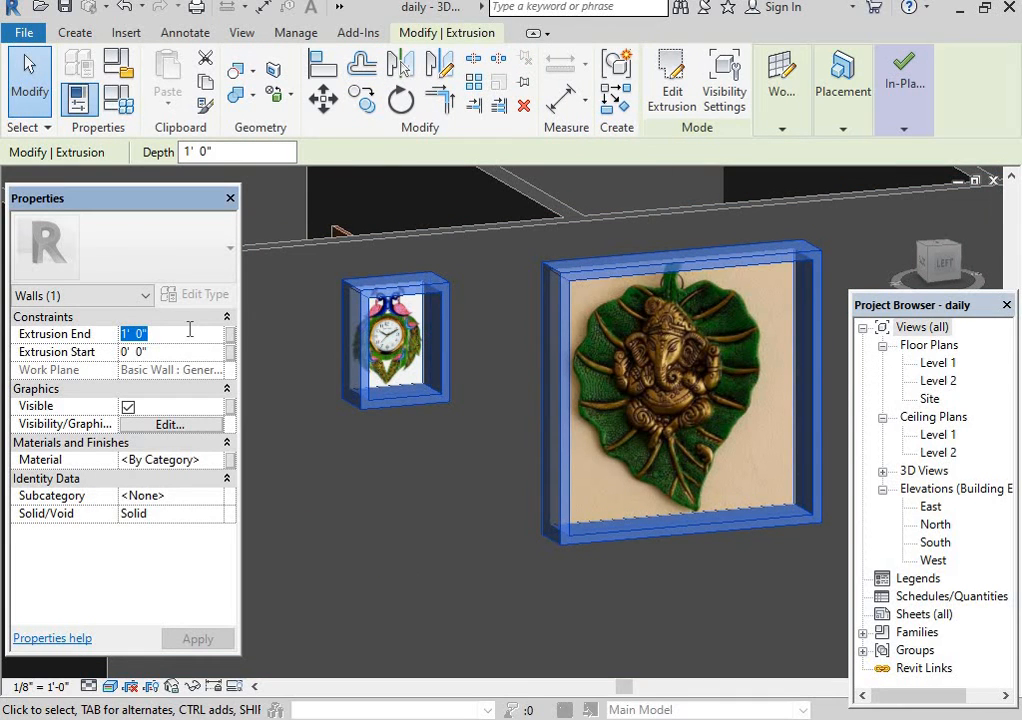
pyautogui.write('2@')
pyautogui.press('Return')
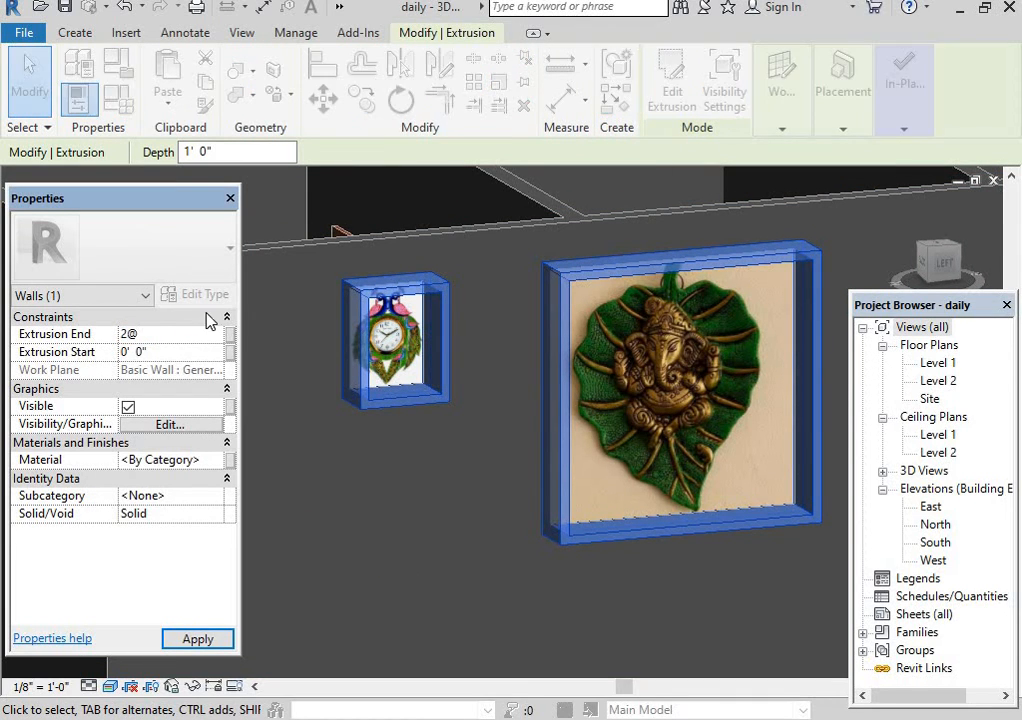
pyautogui.click(661, 273)
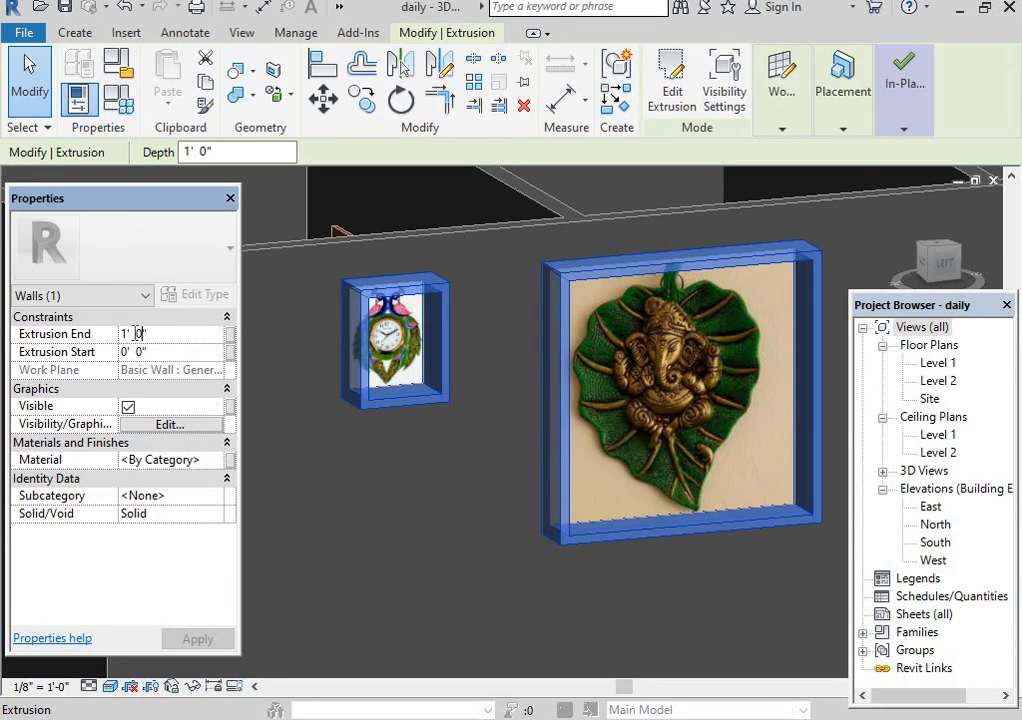
# Set the frame extrusion's end to 2", apply it and deselect the frames.
pyautogui.write('2')
pyautogui.click(200, 639)
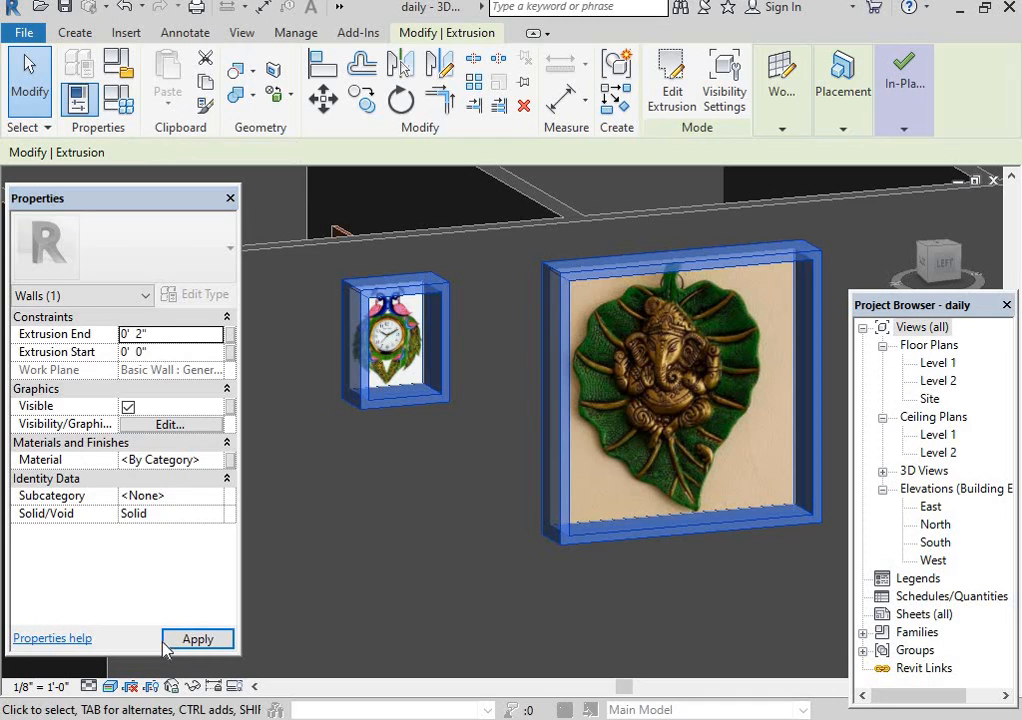
pyautogui.click(382, 204)
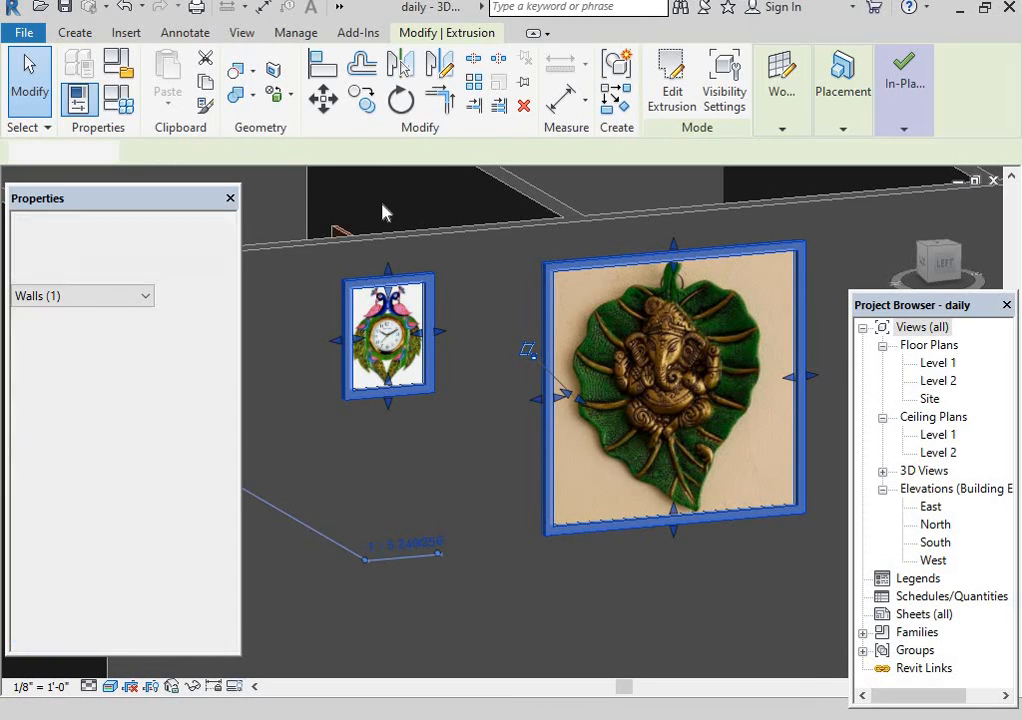
# Finish the in-place wall model containing the two decal frames.
pyautogui.scroll(-2, 537, 271)
pyautogui.scroll(5, 600, 640)
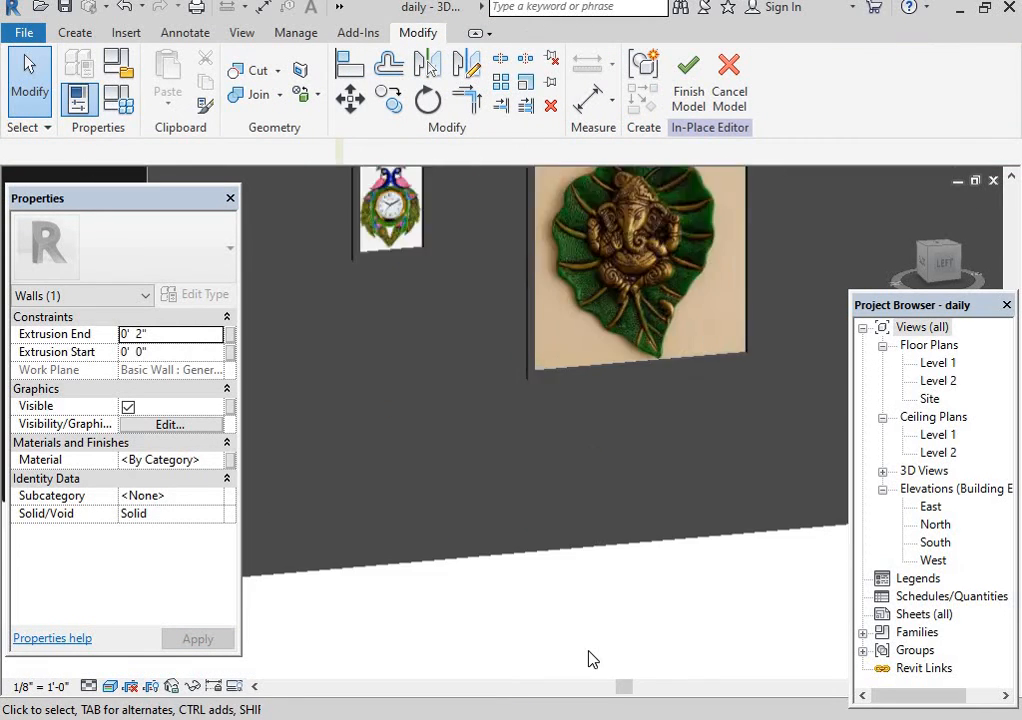
pyautogui.moveTo(550, 429); pyautogui.dragTo(654, 627, button='middle')
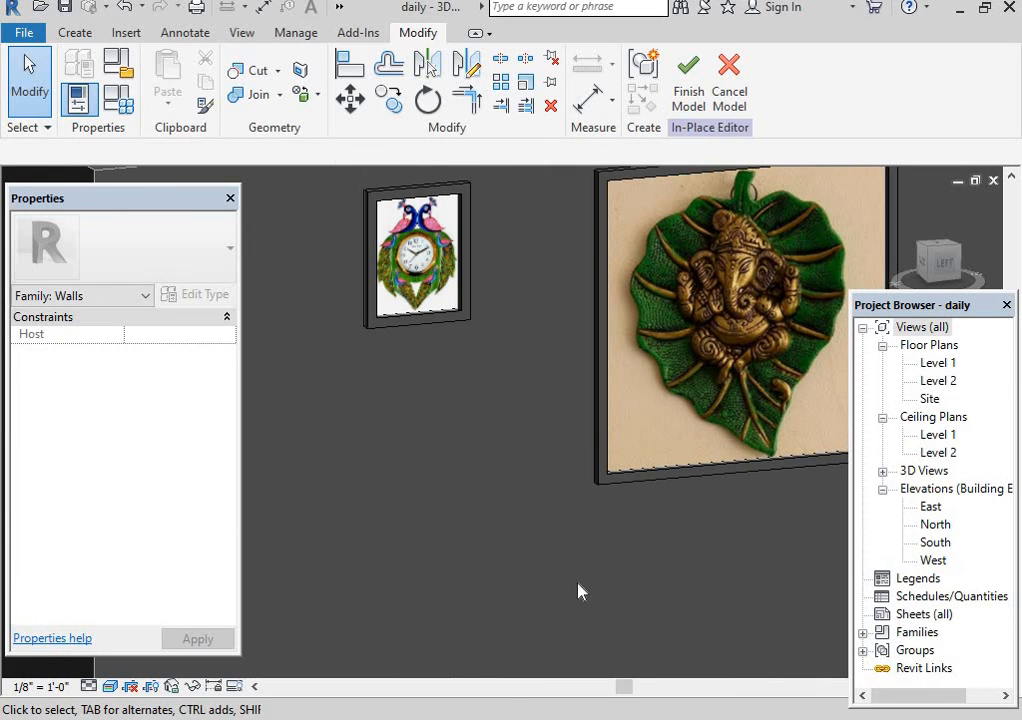
pyautogui.click(689, 70)
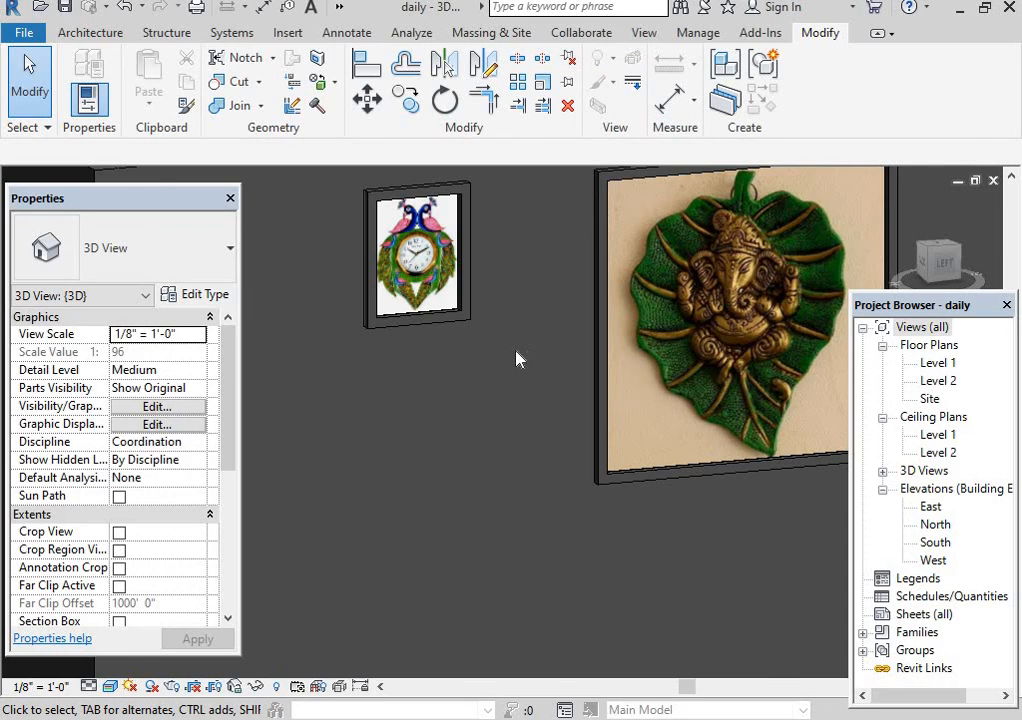
pyautogui.scroll(-3, 516, 355)
pyautogui.moveTo(516, 356); pyautogui.dragTo(467, 334, button='middle')
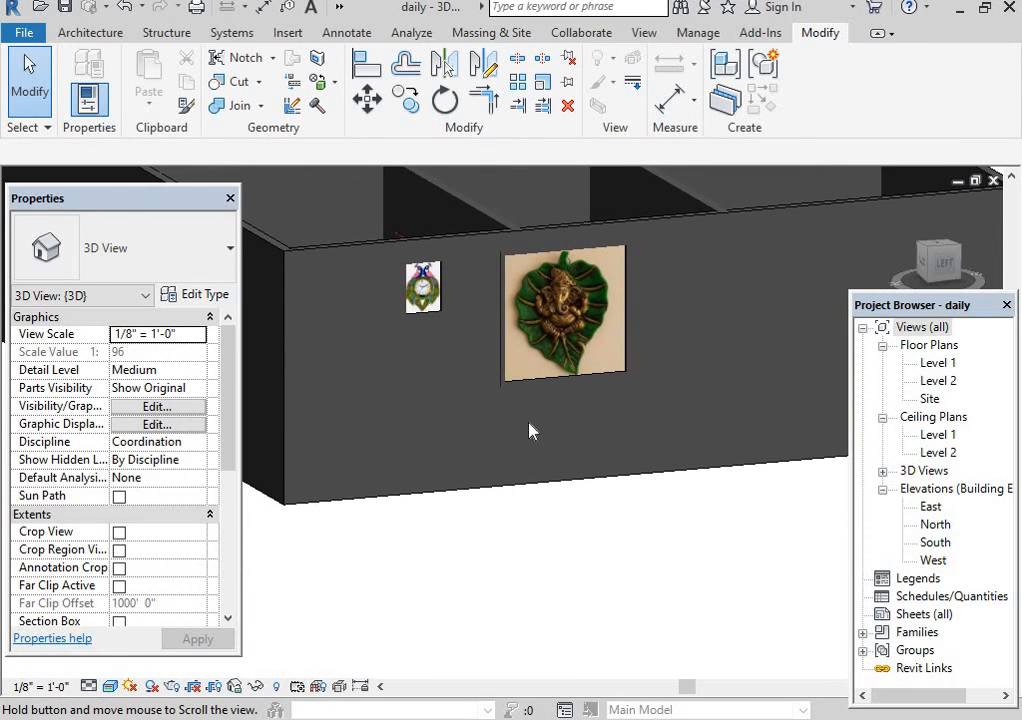
pyautogui.moveTo(529, 423); pyautogui.dragTo(527, 421, button='middle')
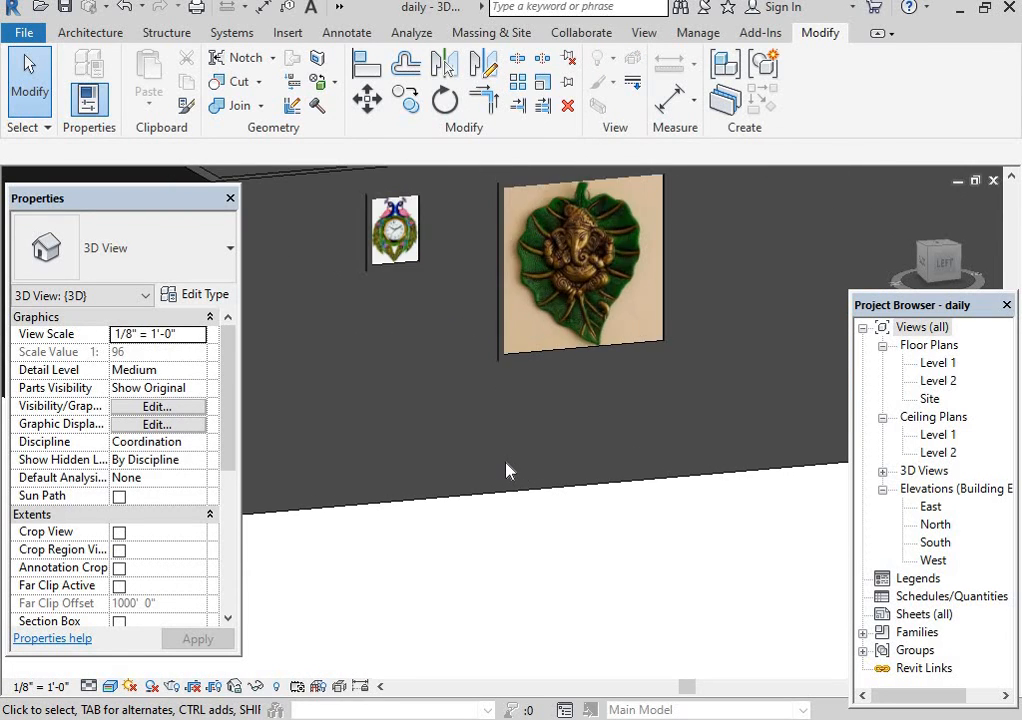
pyautogui.keyDown('shift'); pyautogui.moveTo(507, 470); pyautogui.dragTo(549, 502, button='middle'); pyautogui.keyUp('shift')
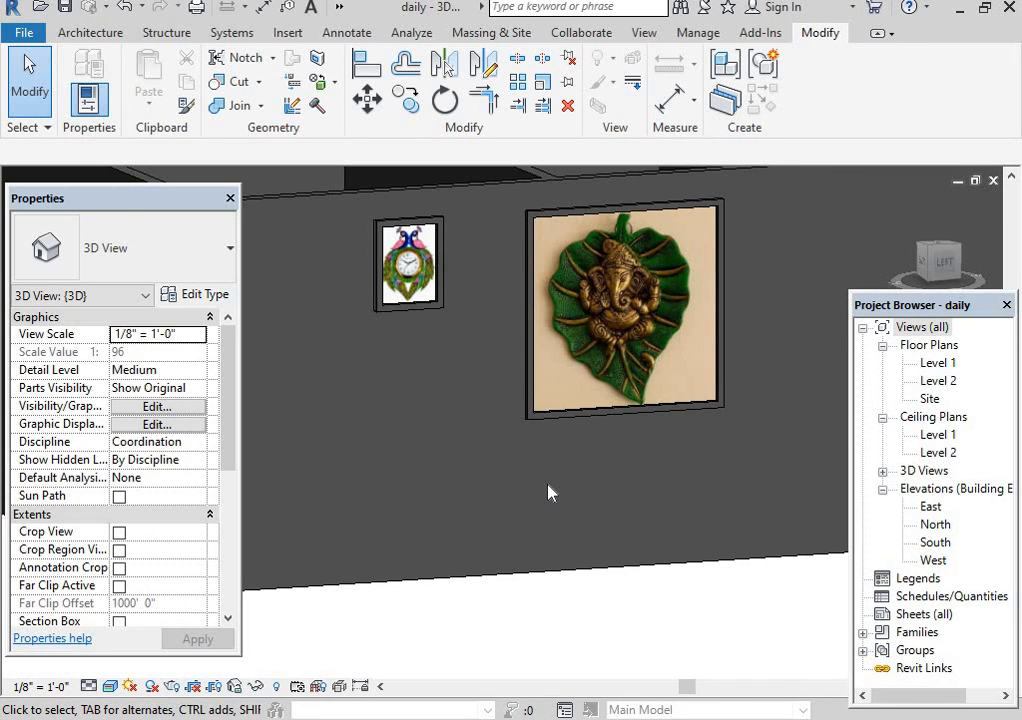